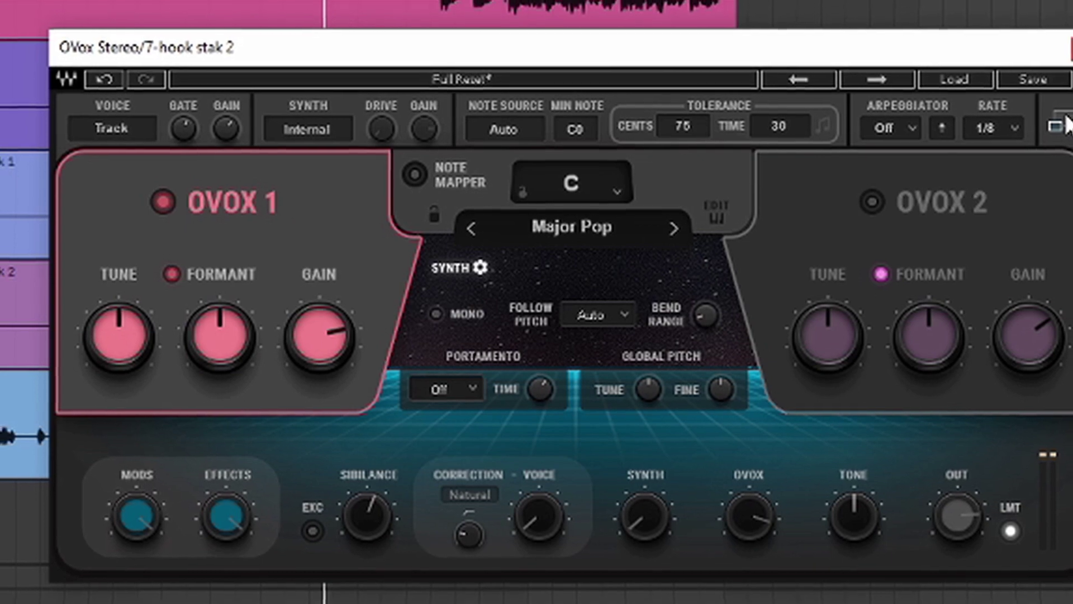
# Step: Compare the OVox plug-in's compact and expanded layouts, finishing in the compact one
pyautogui.click(1065, 124)
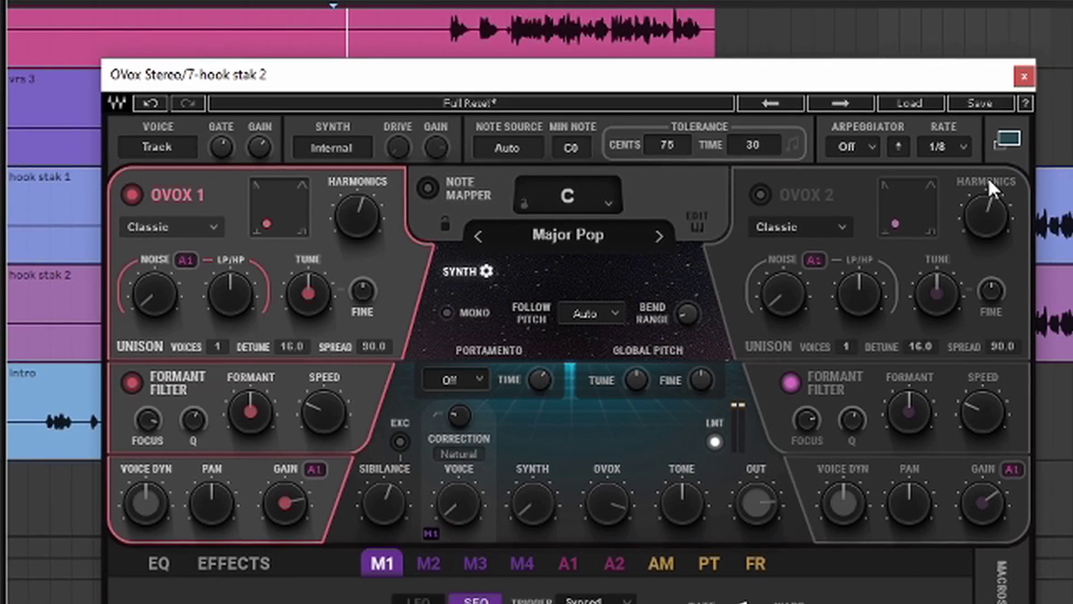
pyautogui.click(996, 143)
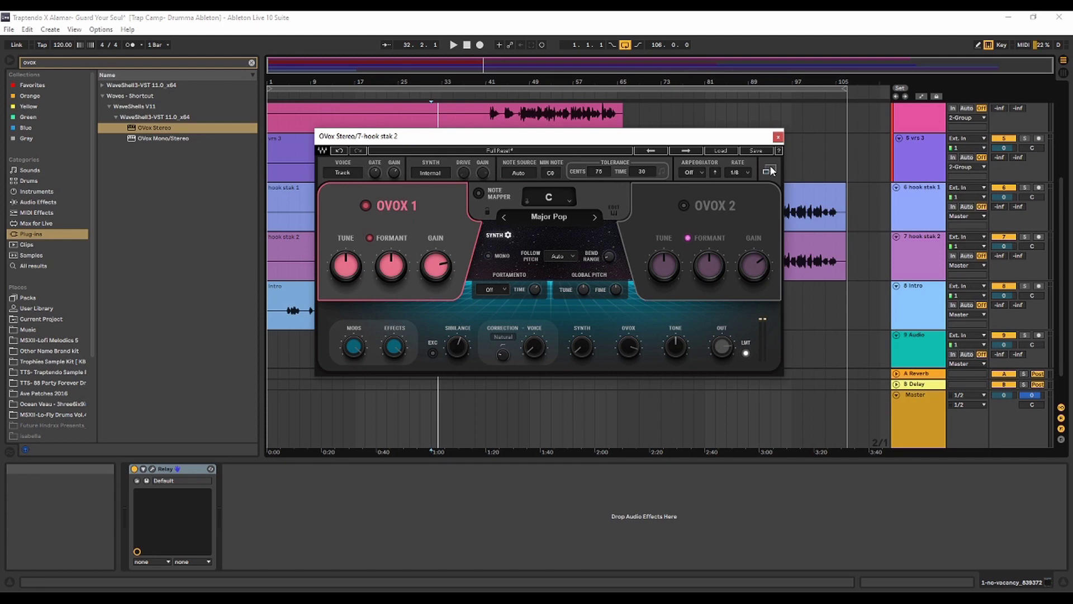
pyautogui.click(770, 170)
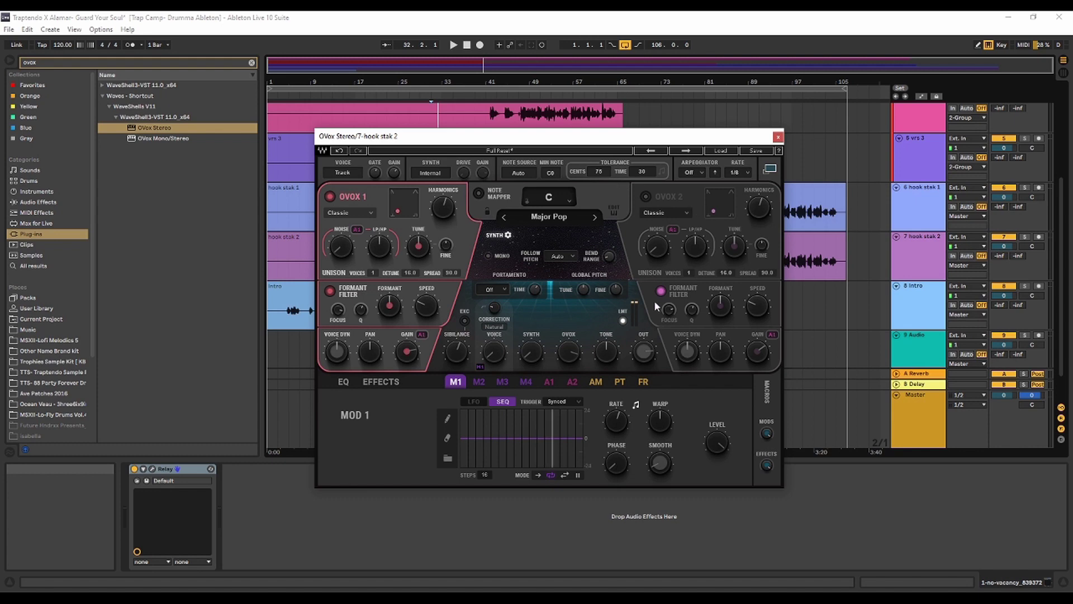
pyautogui.click(770, 170)
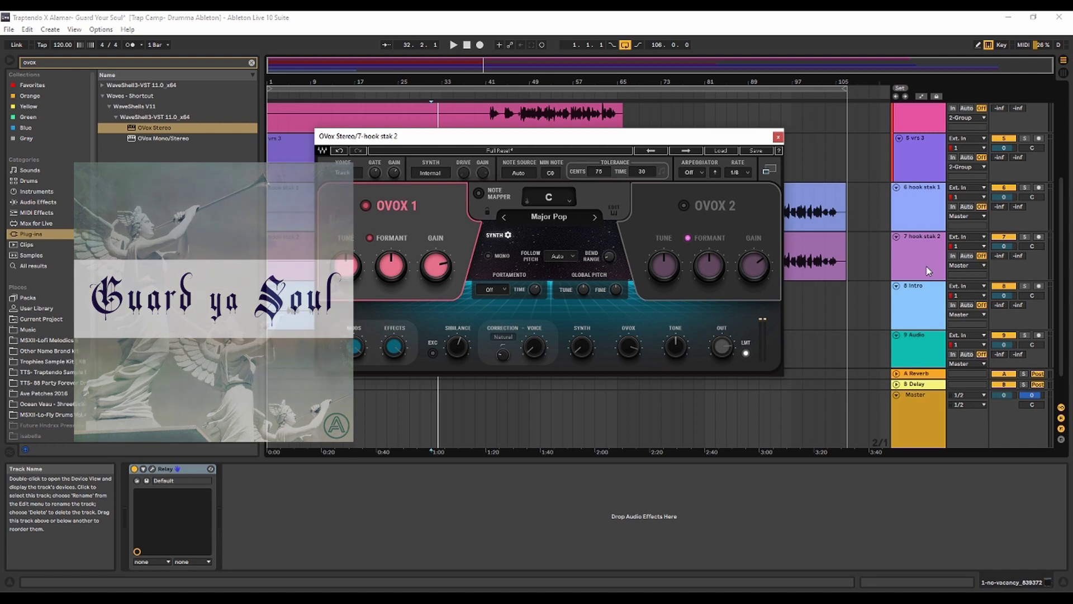
# Step: Select the 7 hook stak 2 track and audition the vocal, toggling the OVox Stereo device off and back on
pyautogui.click(928, 272)
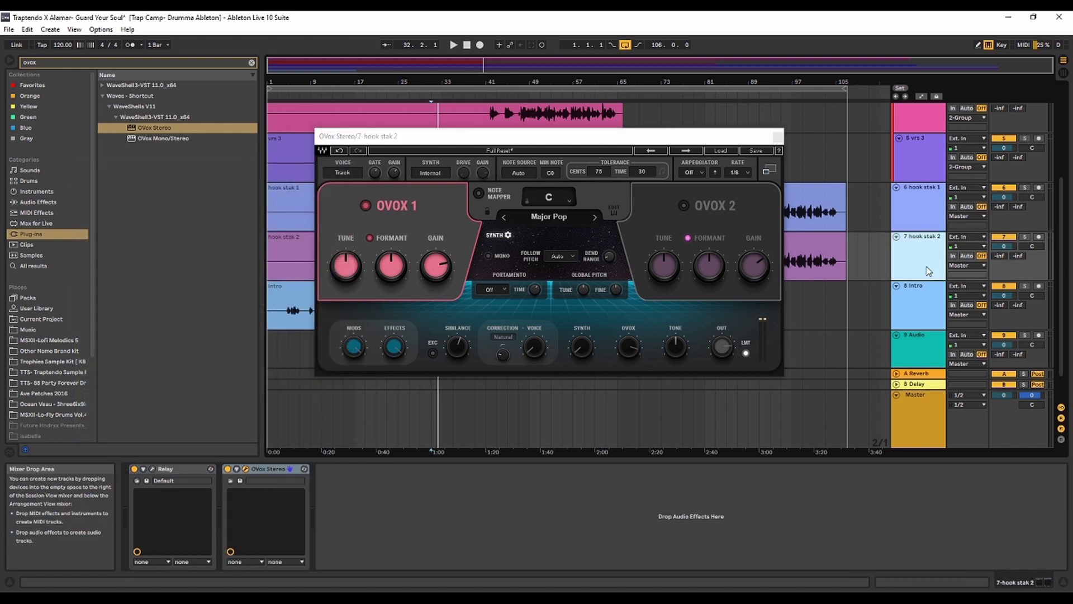
pyautogui.press('space')
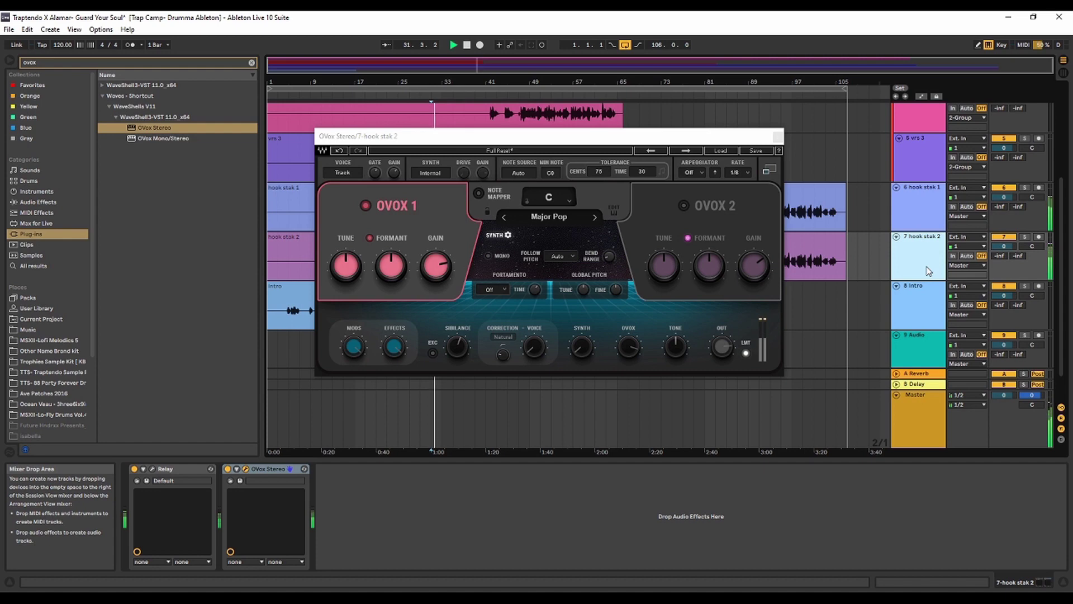
pyautogui.click(229, 470)
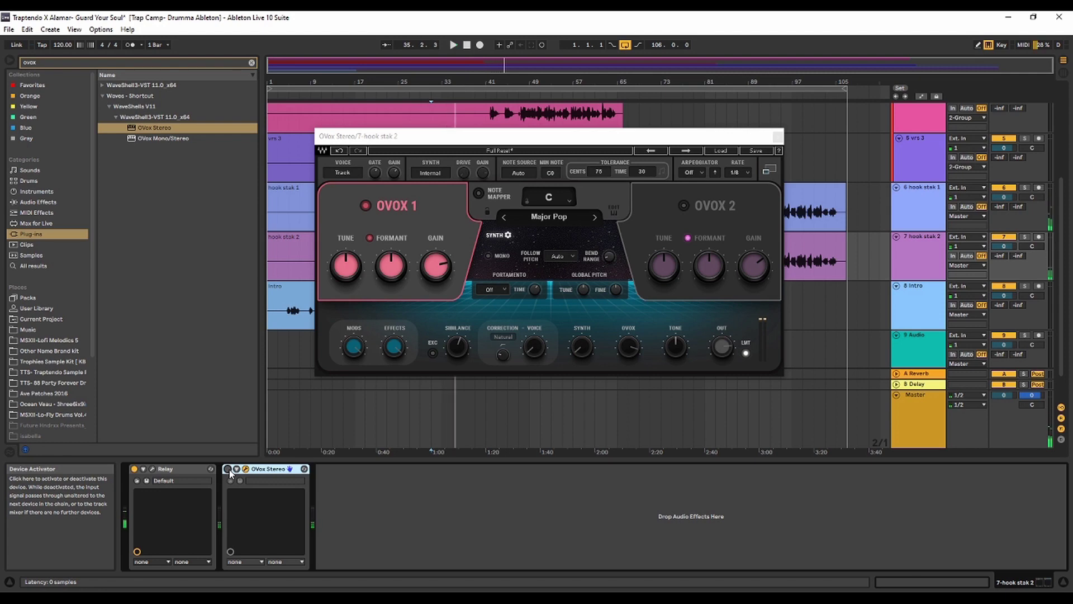
pyautogui.click(228, 469)
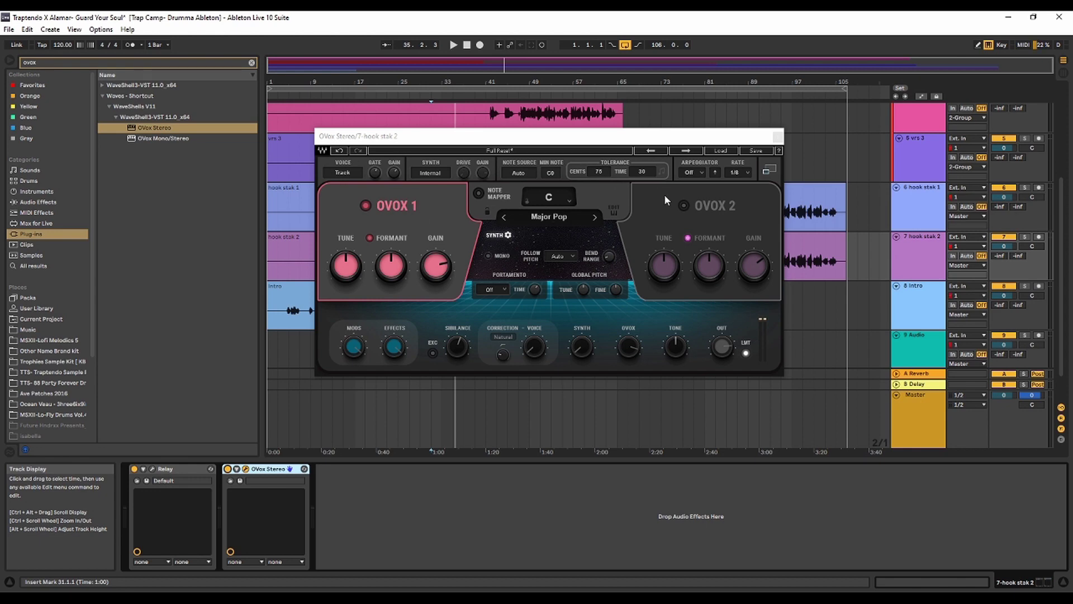
# Step: Load the Buffed Doubler factory preset from the Doubler category into OVox and audition it
pyautogui.click(719, 151)
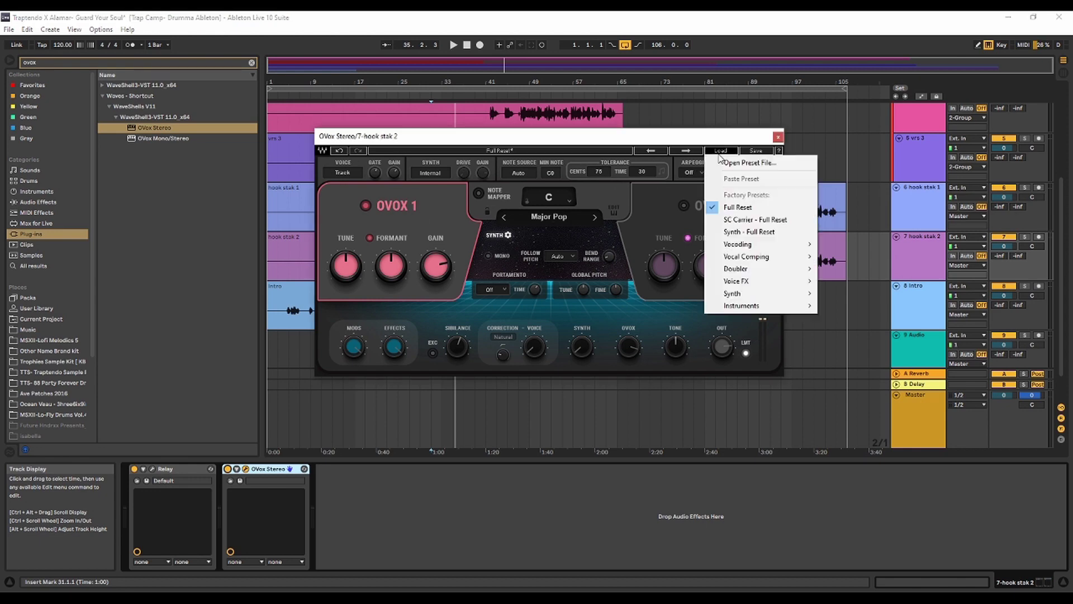
pyautogui.moveTo(755, 261)
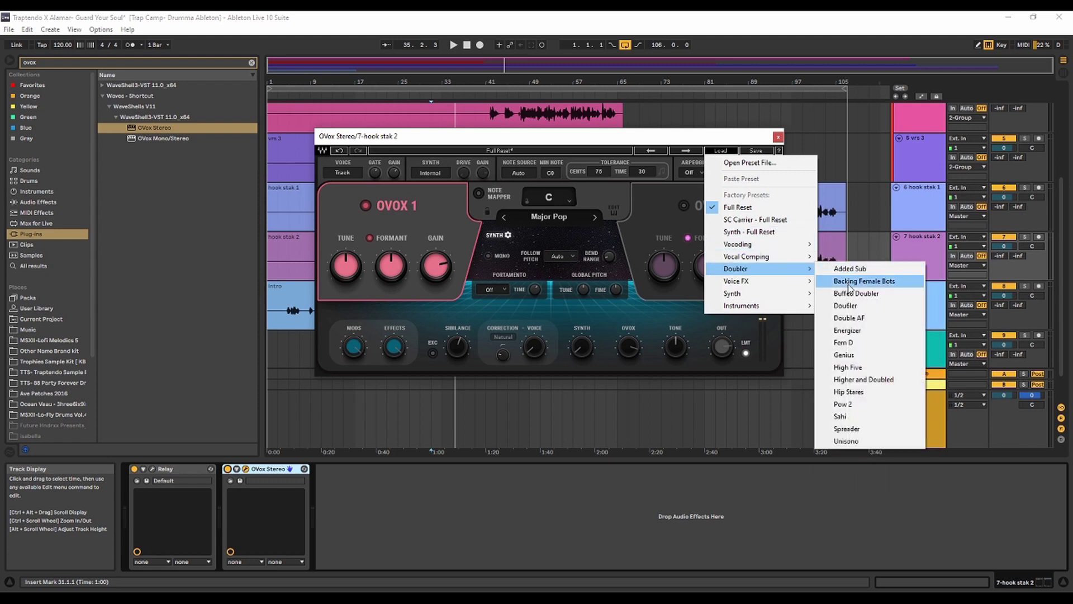
pyautogui.click(849, 294)
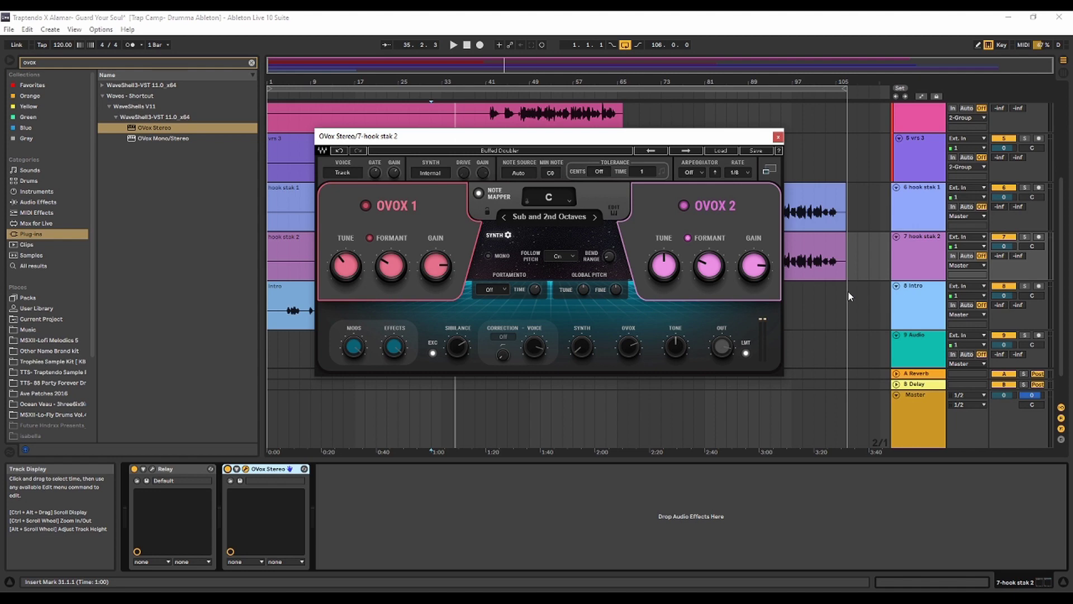
pyautogui.press('space')
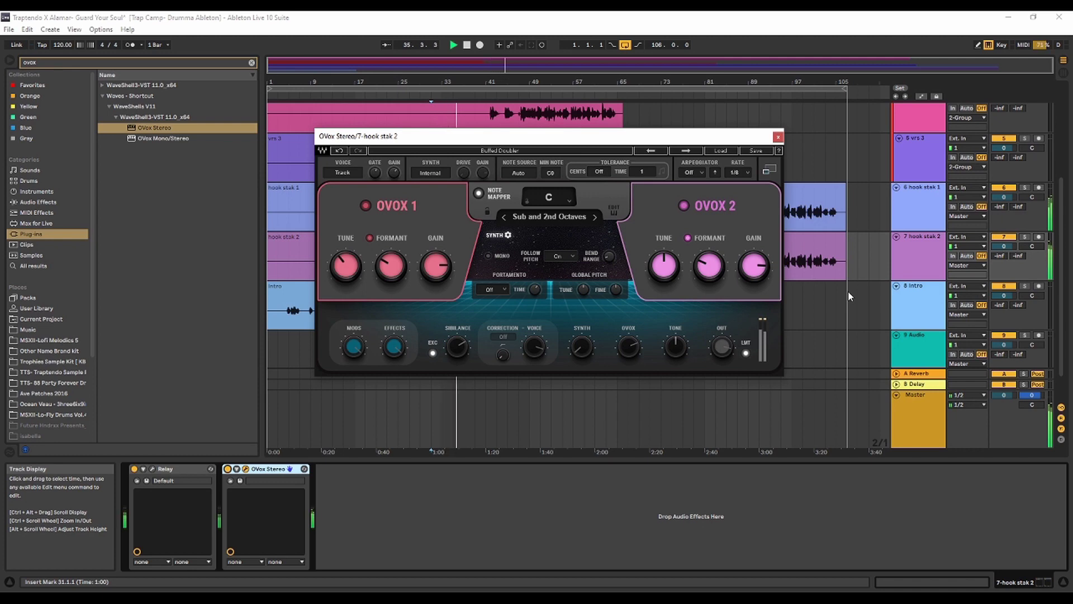
pyautogui.press('space')
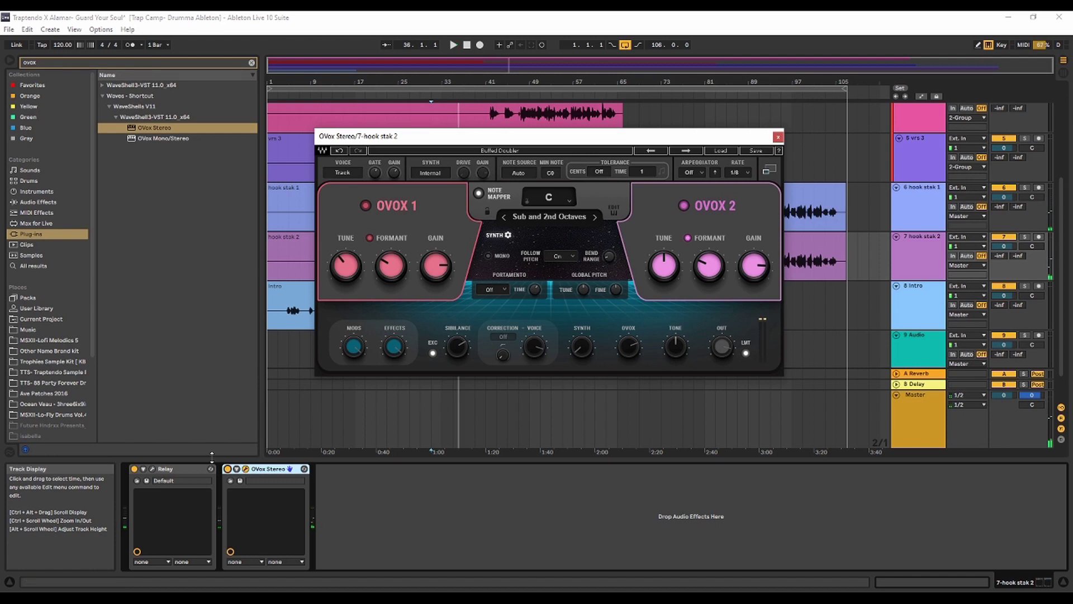
# Step: Bypass OVox Stereo, play the hook without the doubler effect, and re-enable the device
pyautogui.click(227, 469)
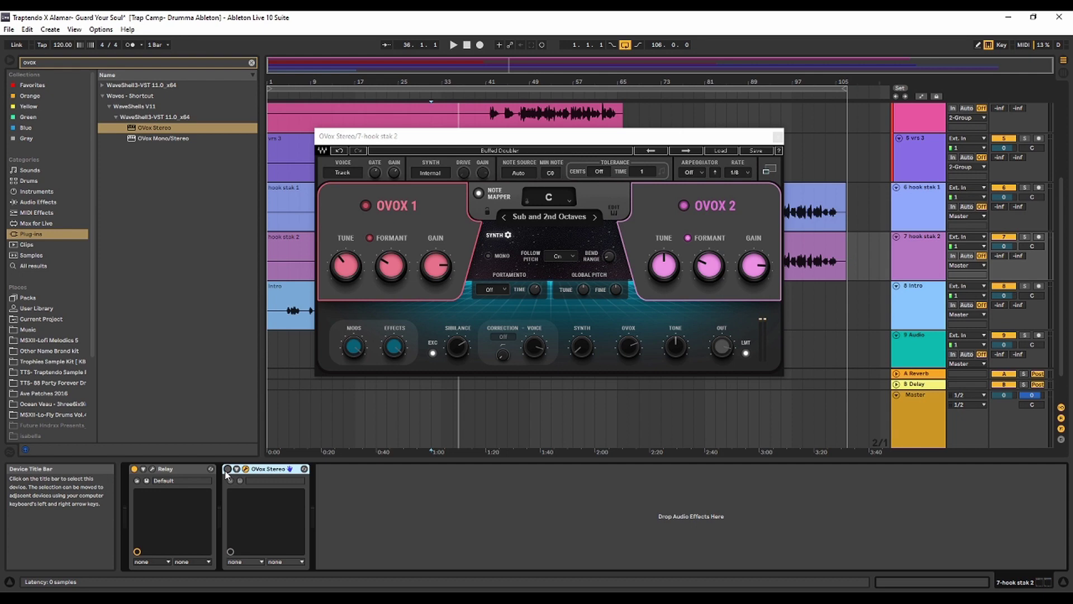
pyautogui.press('space')
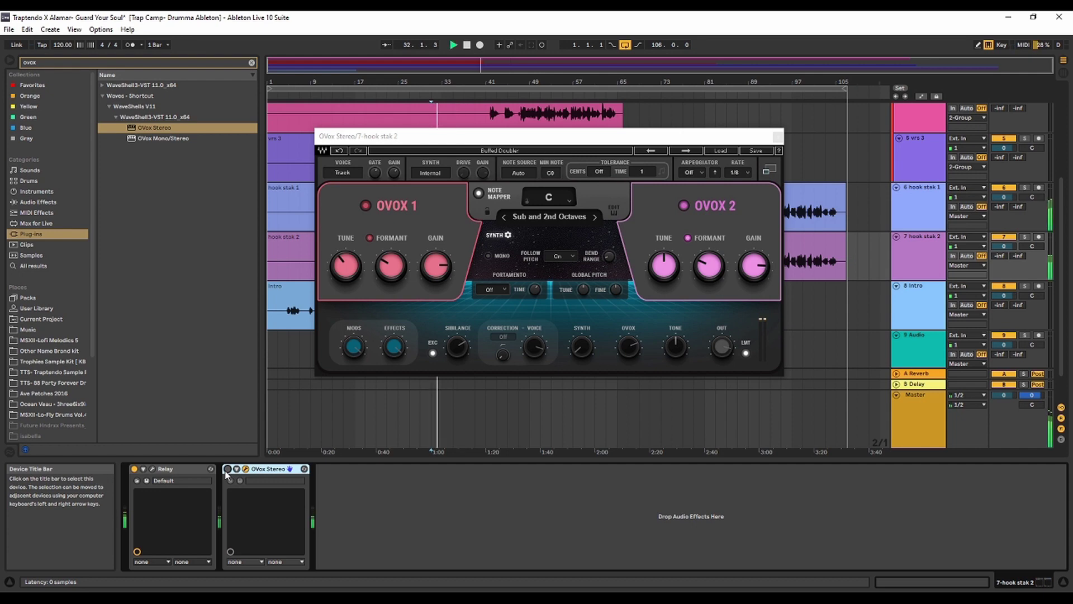
pyautogui.press('space')
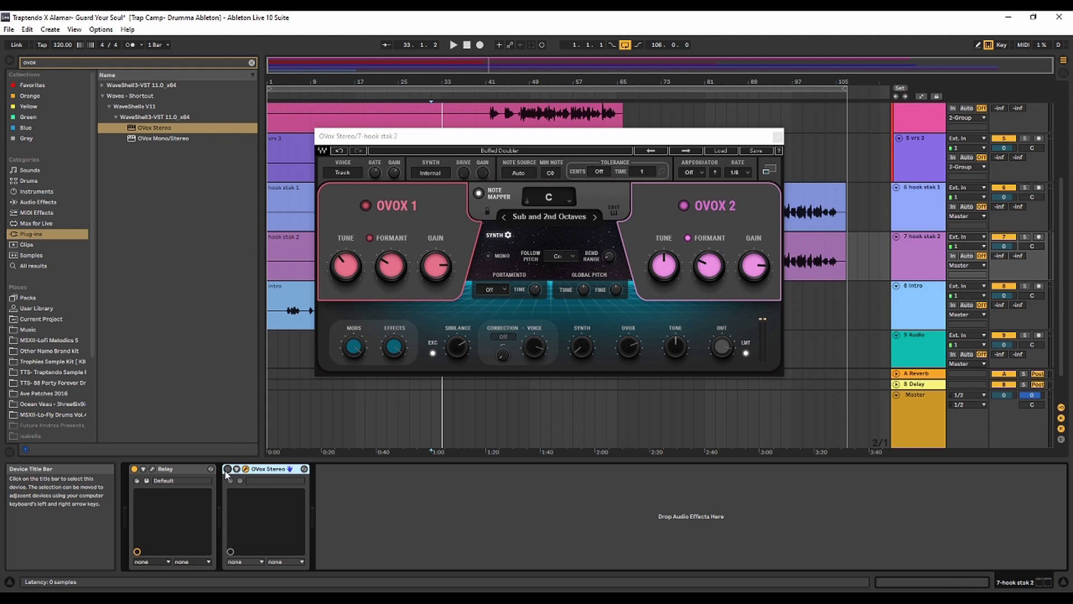
pyautogui.click(227, 469)
pyautogui.press('Delete')
# Step: Lower OVox 2's Tune from its centre position, trying -12 and a deeper setting while auditioning the hook
pyautogui.press('space')
pyautogui.moveTo(663, 258); pyautogui.dragTo(661, 267)
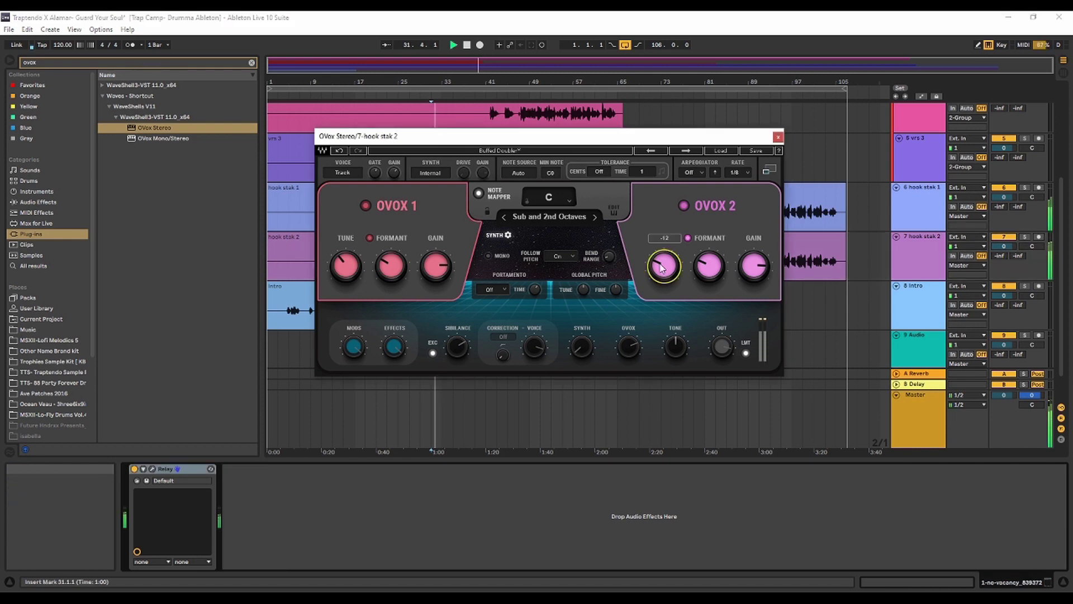
pyautogui.moveTo(661, 267); pyautogui.dragTo(663, 275)
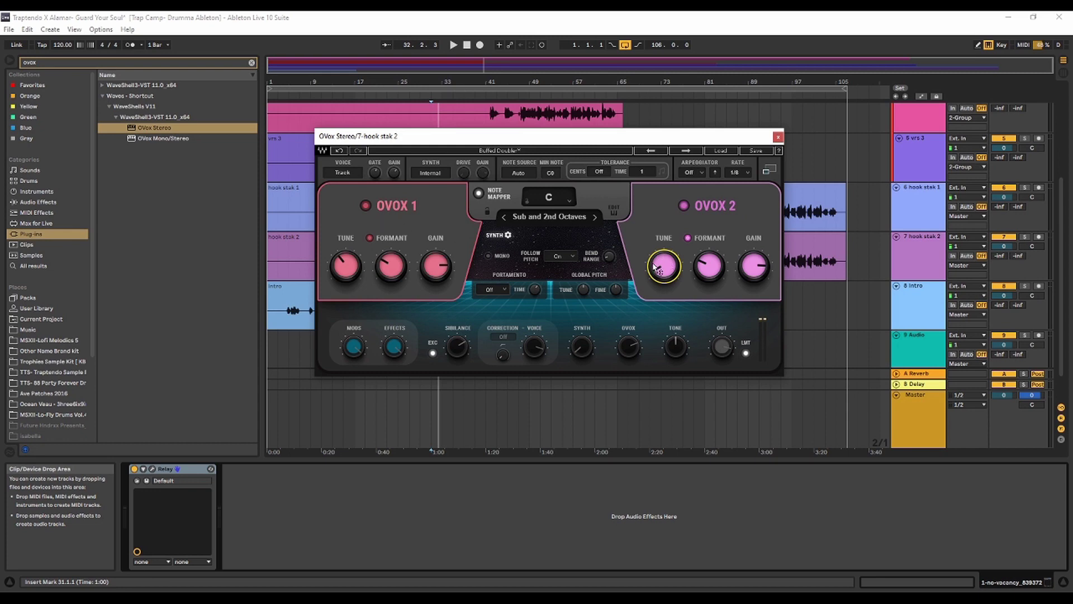
pyautogui.press('space')
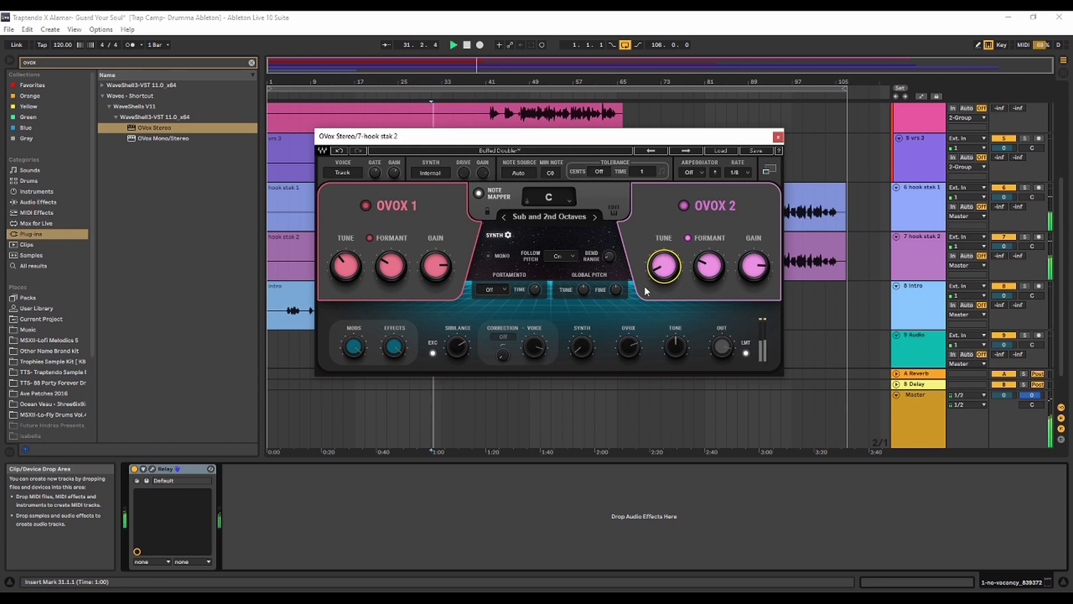
pyautogui.moveTo(664, 267)
pyautogui.mouseDown()
pyautogui.moveTo(664, 253)
pyautogui.moveTo(675, 264)
pyautogui.mouseUp()
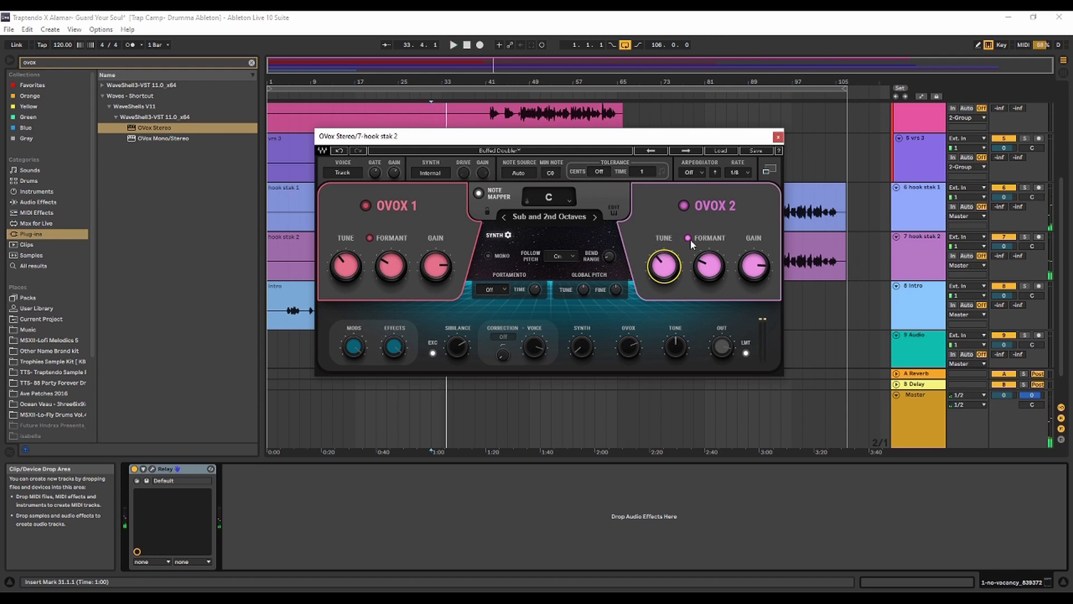
# Step: Try OVox 2 with its Formant turned off during playback, and turn Formant back on
pyautogui.click(688, 238)
pyautogui.press('space')
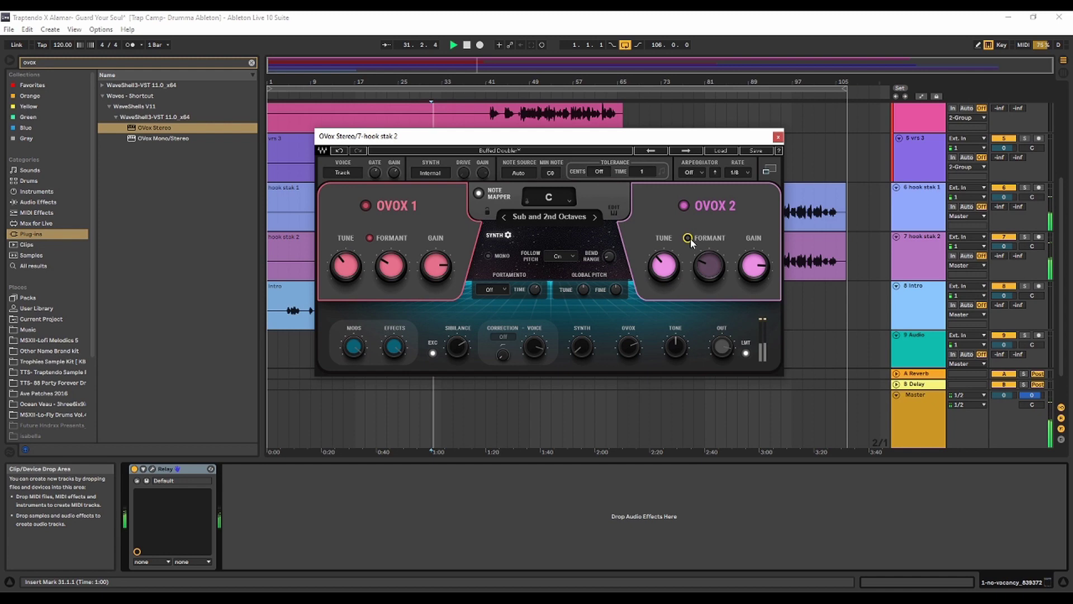
pyautogui.click(688, 238)
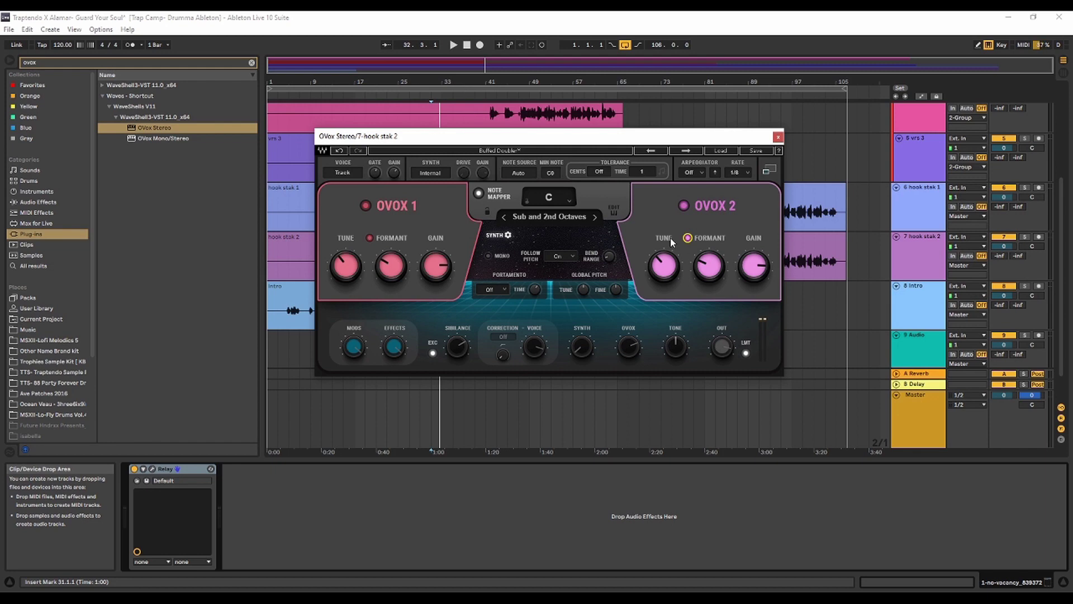
# Step: Try Track as the synth source while playing the hook, and return the source to Internal
pyautogui.click(344, 172)
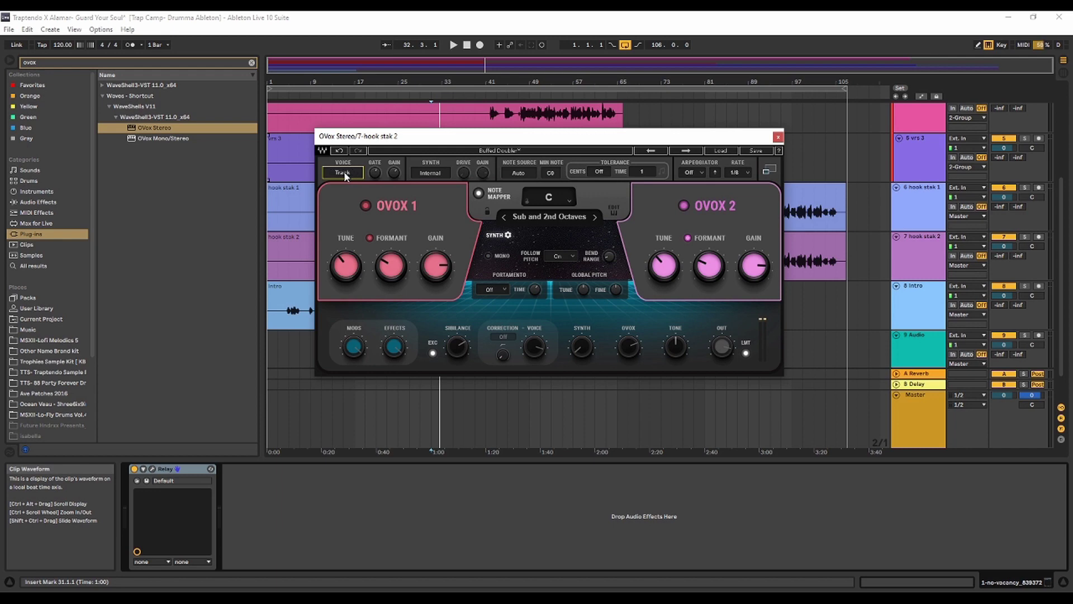
pyautogui.click(440, 172)
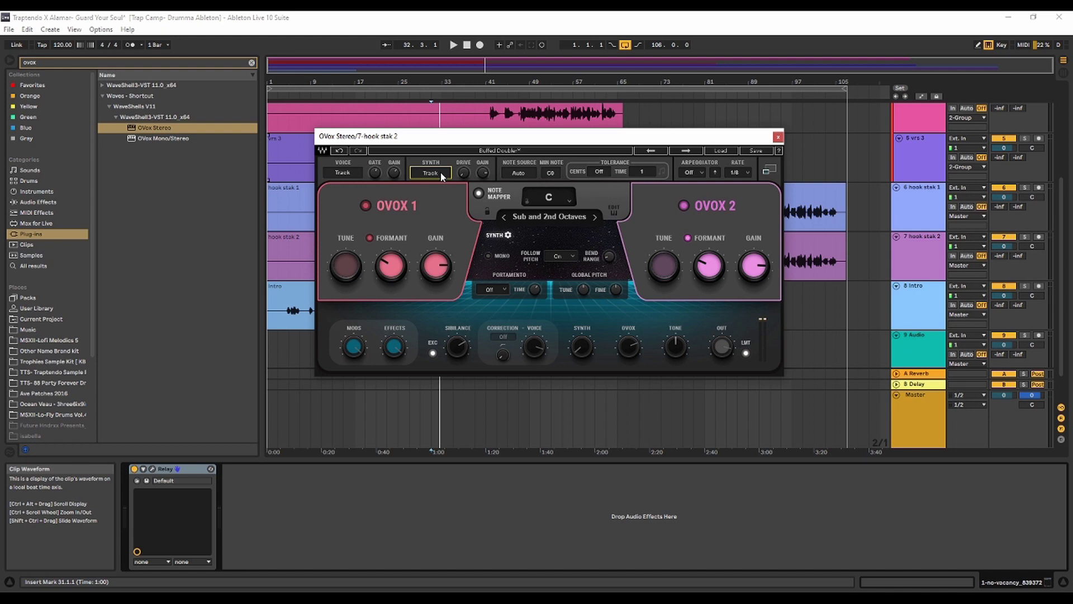
pyautogui.press('space')
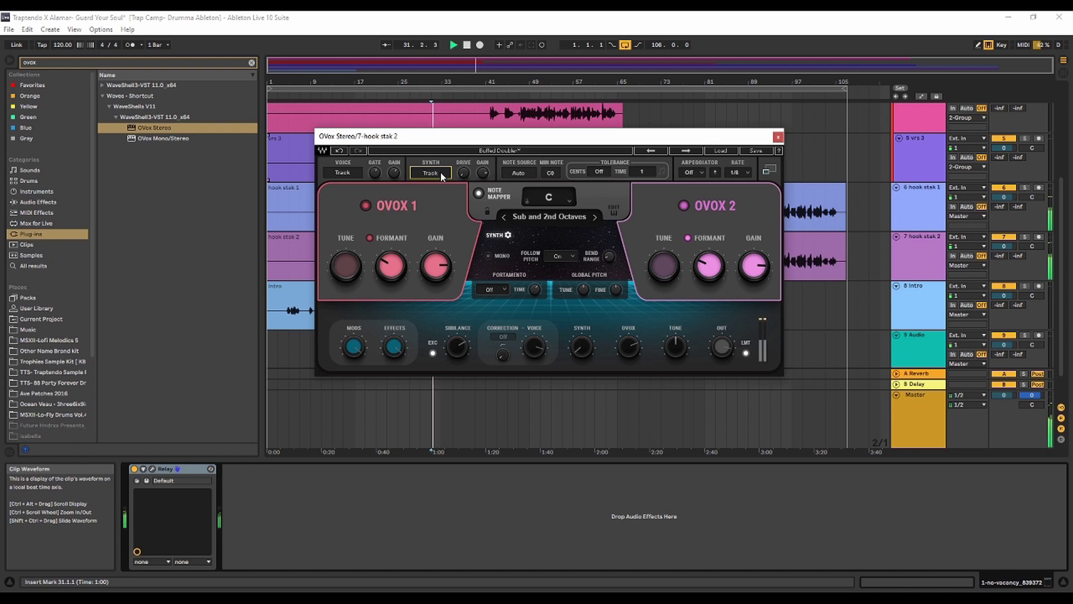
pyautogui.press('space')
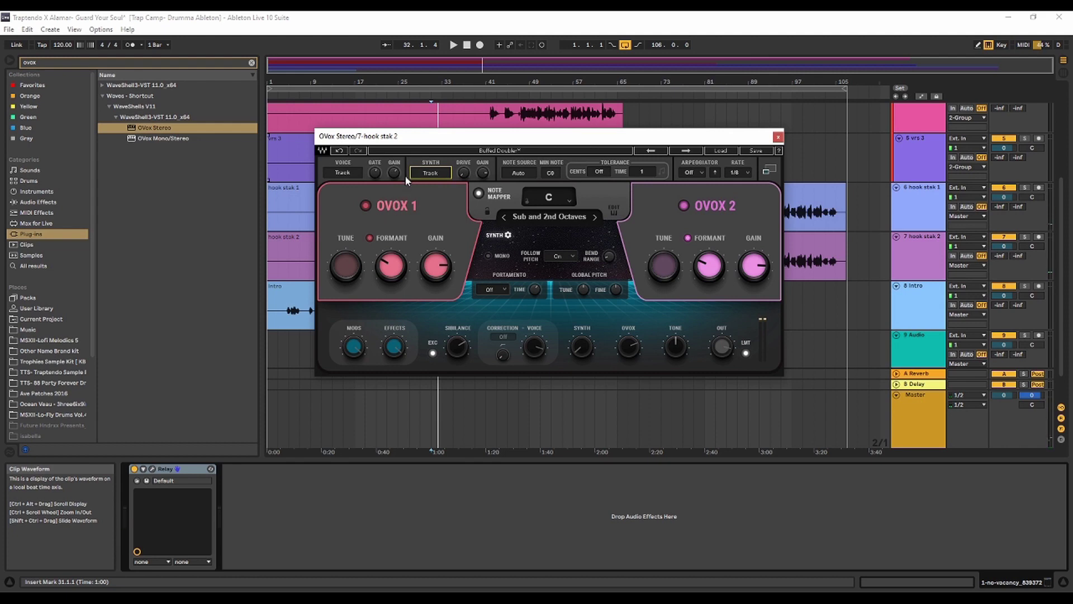
pyautogui.click(441, 175)
pyautogui.click(441, 175)
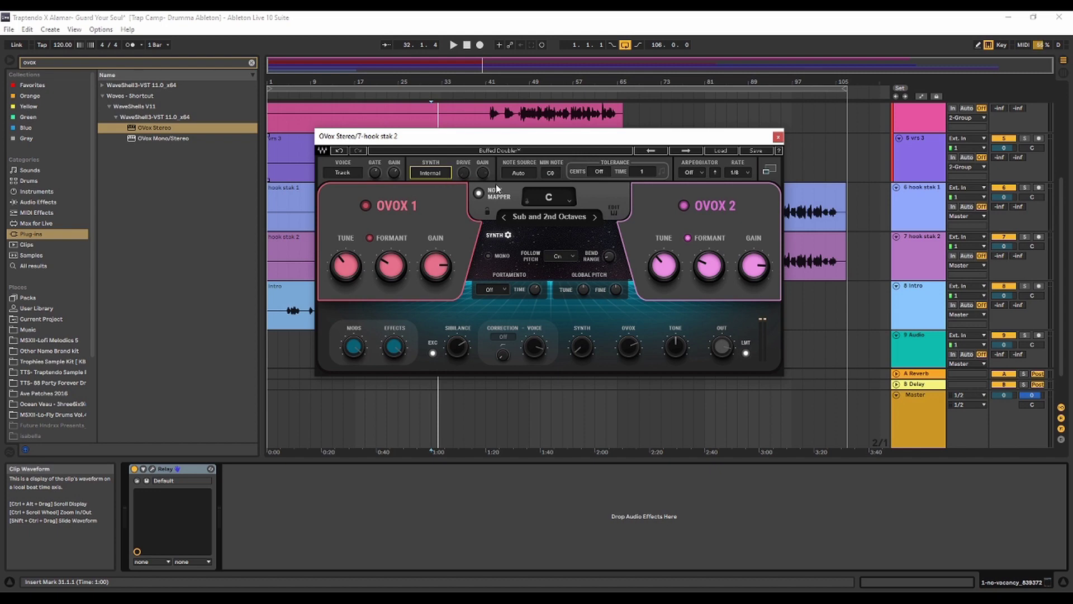
# Step: Try the available OVox note source options and leave the note source set to MIDI
pyautogui.click(533, 175)
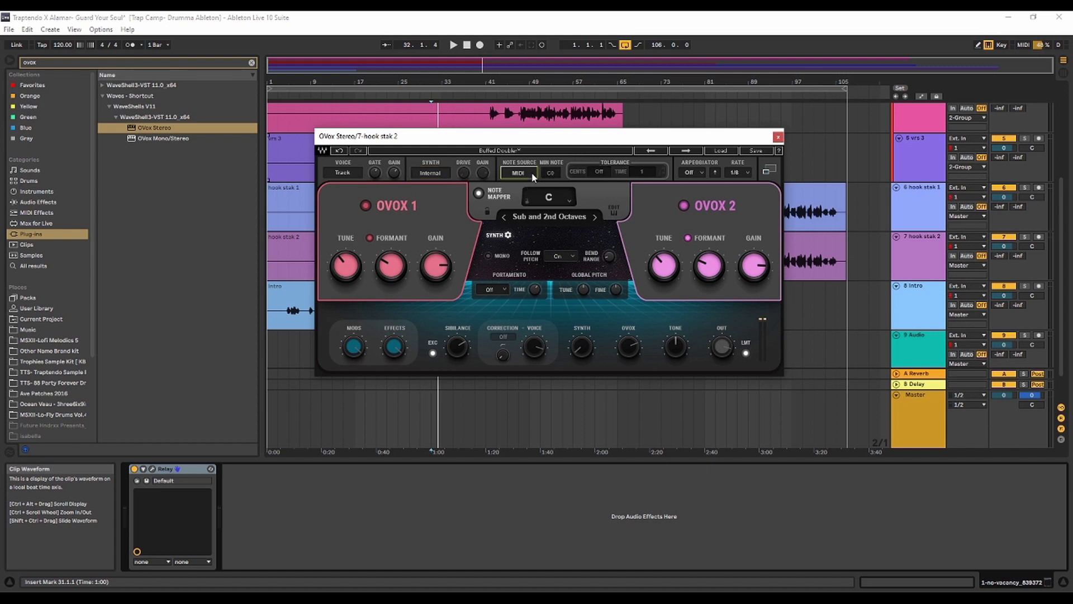
pyautogui.click(533, 174)
pyautogui.click(533, 175)
pyautogui.click(534, 175)
# Step: Inspect the Note Mapper's keyboard editor and set the mapper key to C#/Db
pyautogui.click(615, 212)
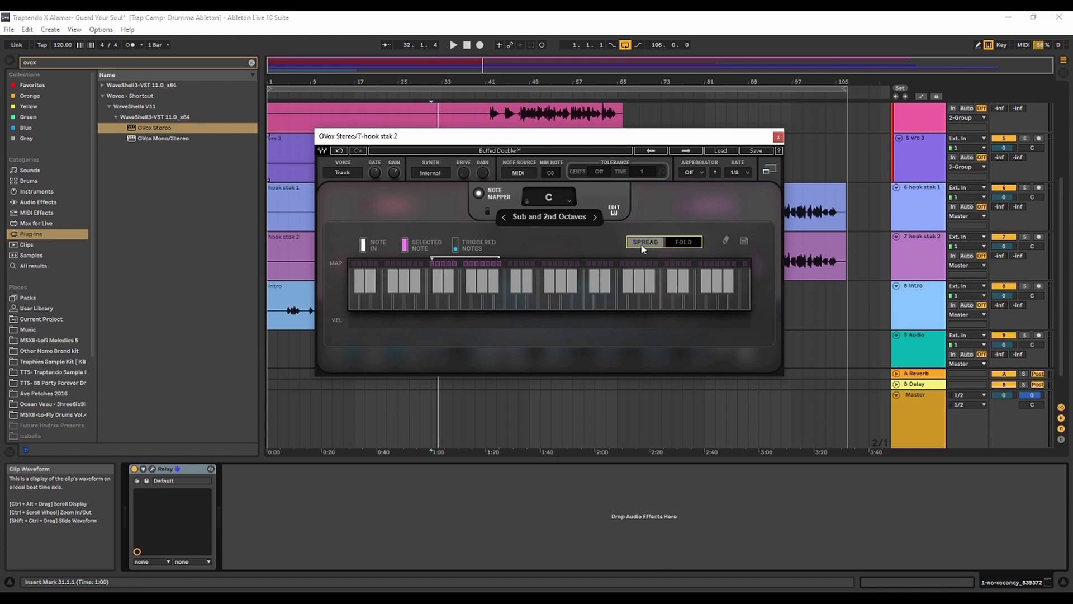
pyautogui.click(613, 211)
pyautogui.scroll(1, 556, 197)
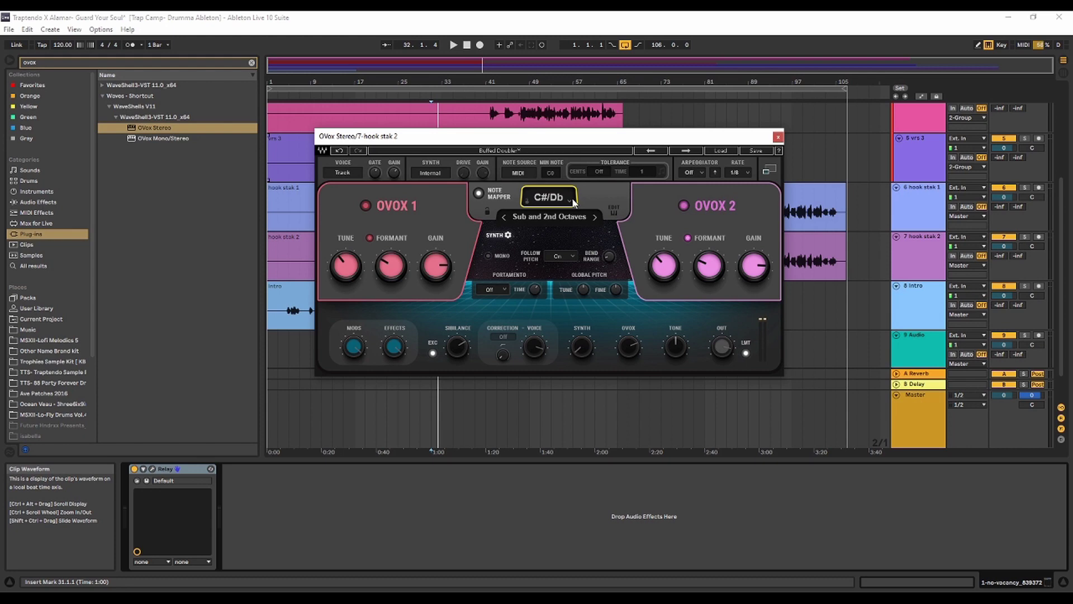
pyautogui.click(572, 200)
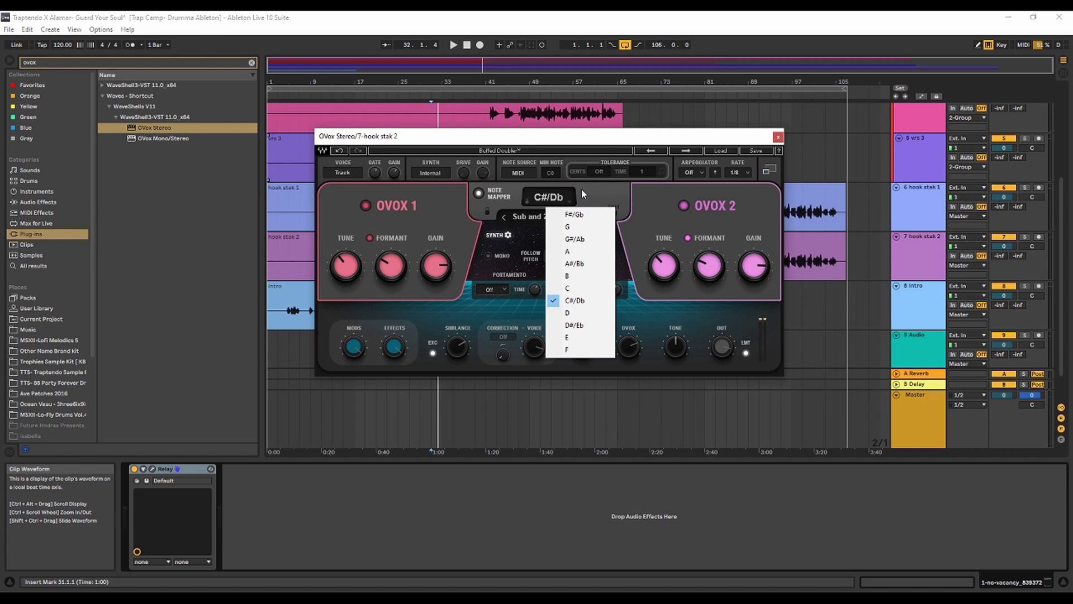
pyautogui.click(582, 190)
# Step: Browse the Note Mapper's chord, scale and harmony presets without choosing one, and play the hook
pyautogui.click(562, 216)
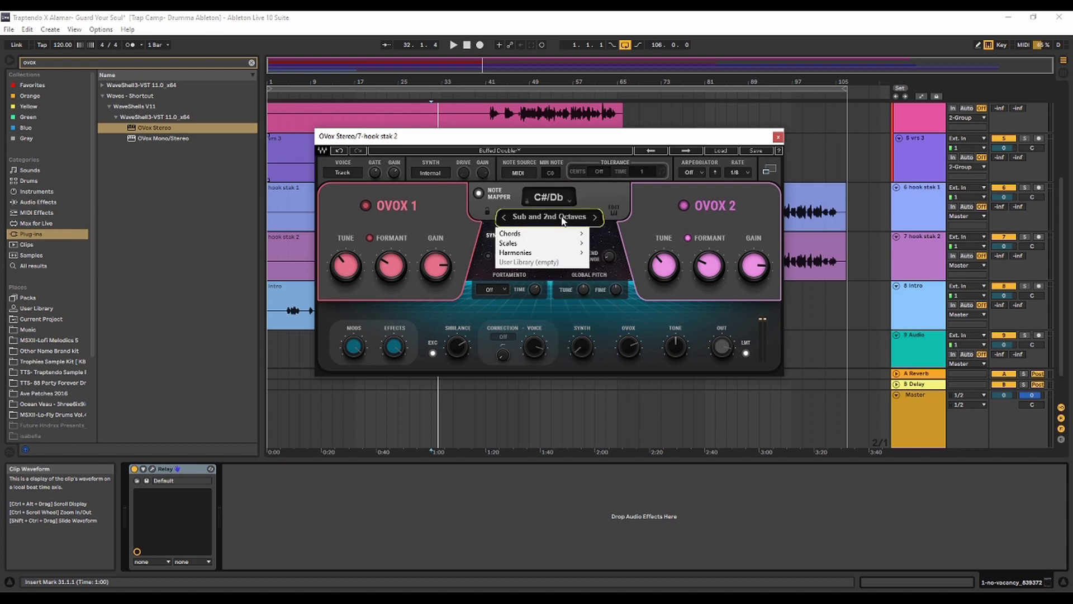
pyautogui.moveTo(541, 234)
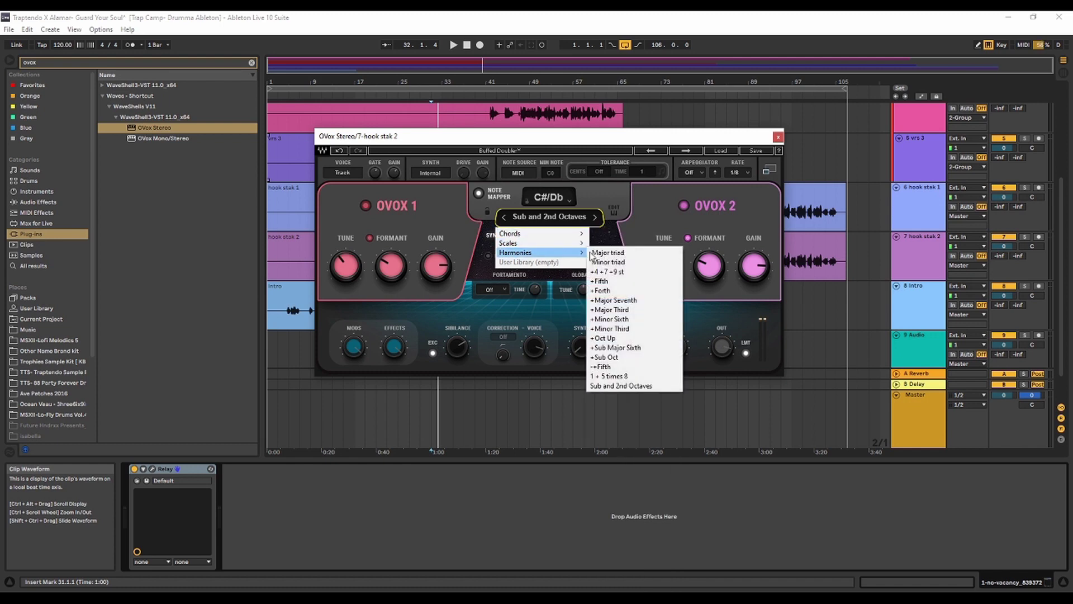
pyautogui.click(607, 197)
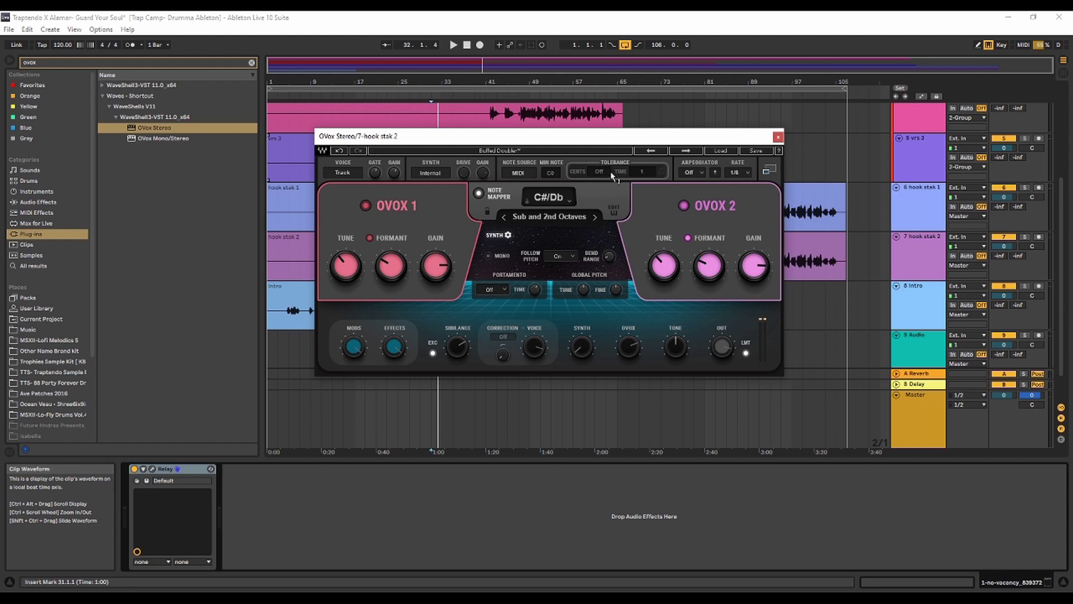
pyautogui.press('space')
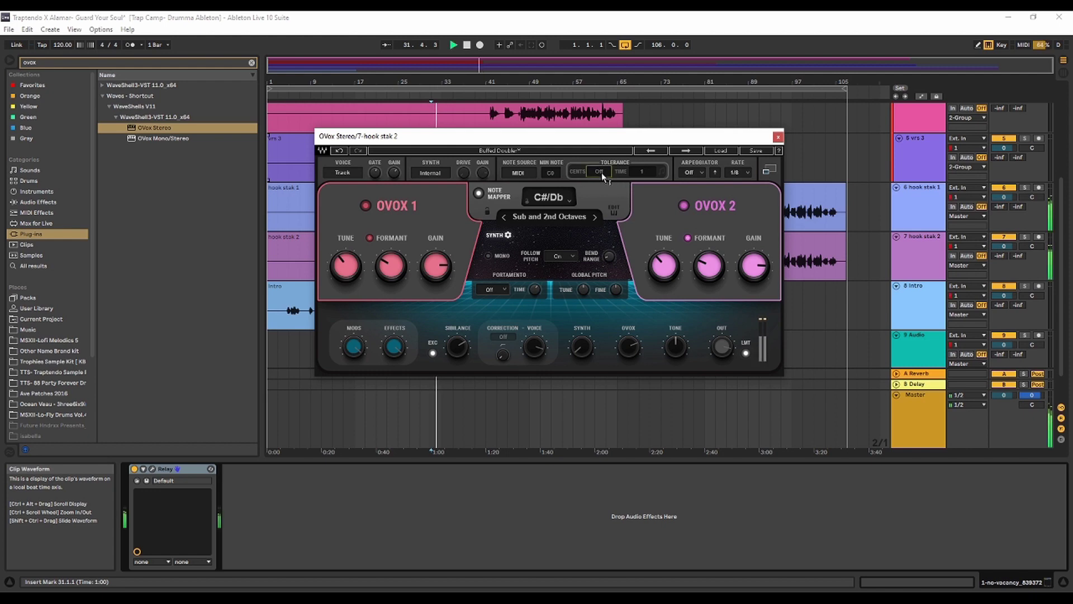
# Step: Raise the OVox tolerance to 107 cents and select the 7 hook stak 2 track
pyautogui.moveTo(602, 172); pyautogui.dragTo(601, 134)
pyautogui.click(908, 267)
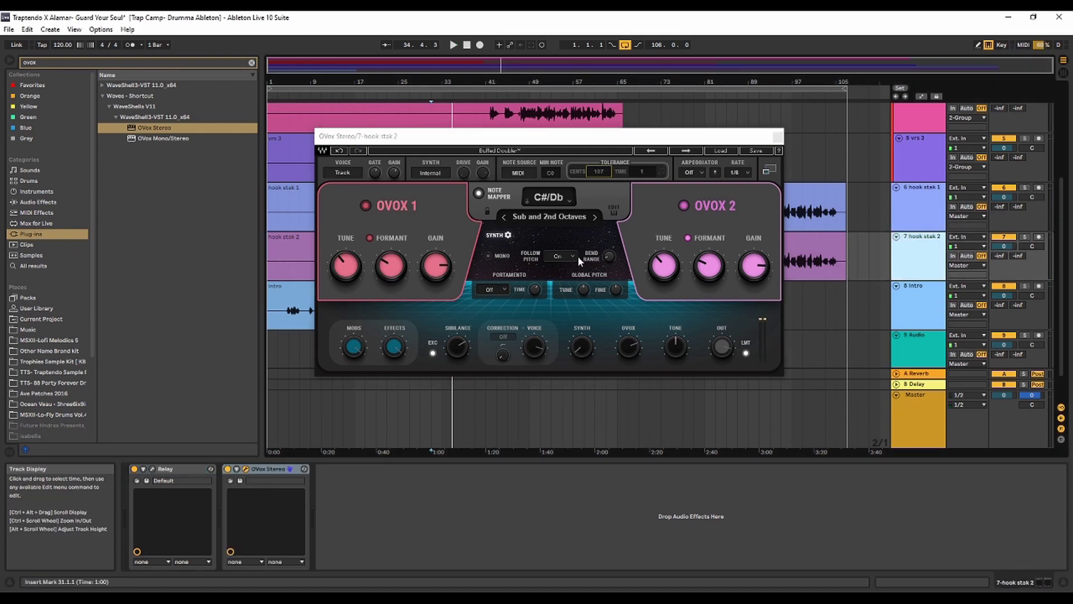
# Step: Load the Another Dimension factory preset from the Vocoding category and play the hook
pyautogui.click(722, 150)
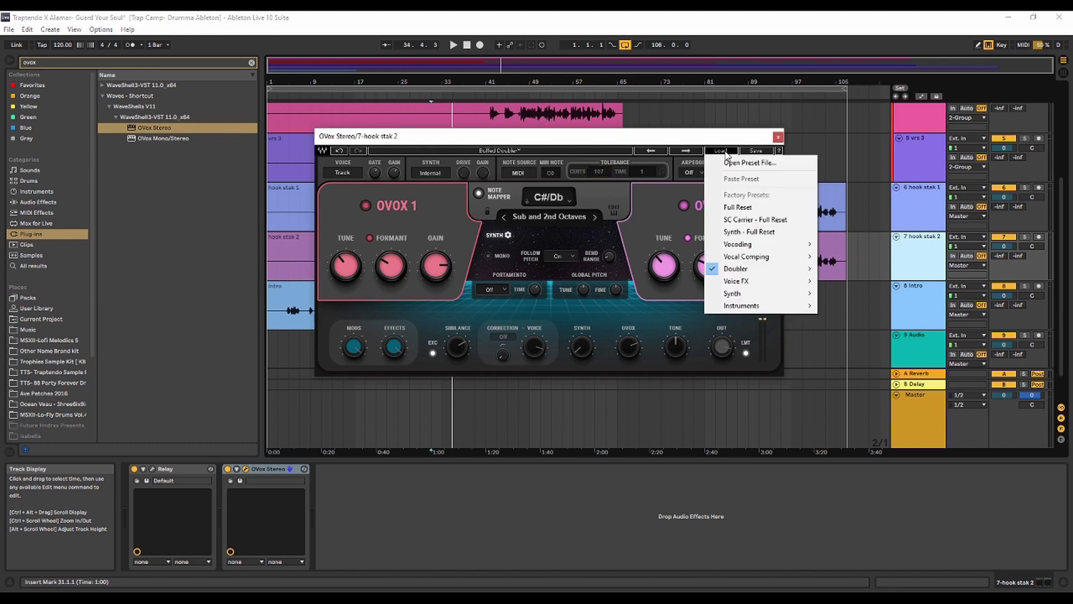
pyautogui.moveTo(752, 246)
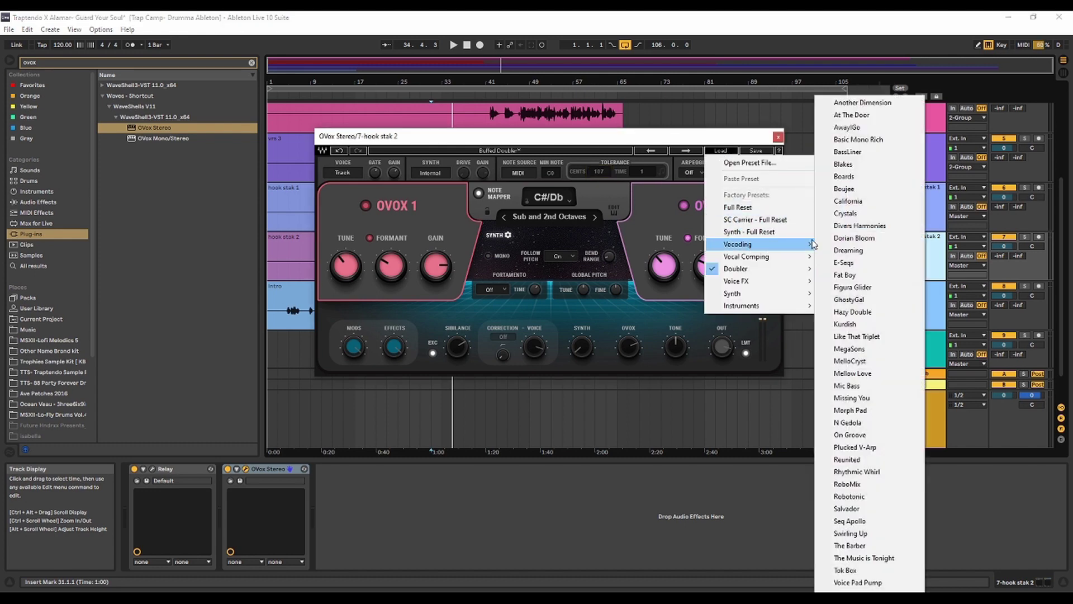
pyautogui.click(861, 104)
pyautogui.press('space')
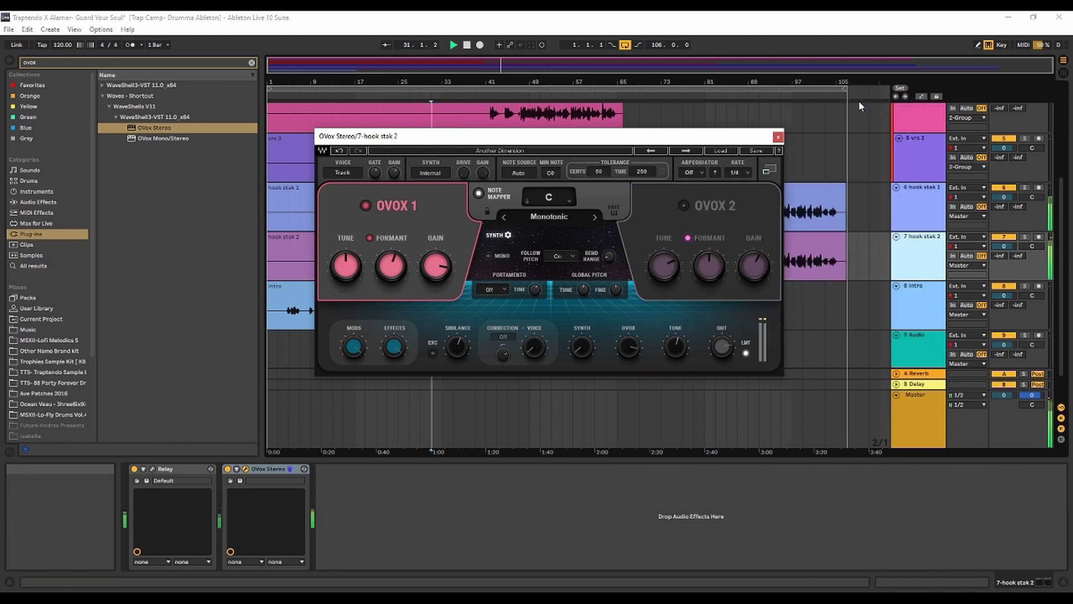
# Step: Audition the following Vocoding presets one by one over the hook, from At The Door to BassLiner, and stop playback
pyautogui.click(695, 153)
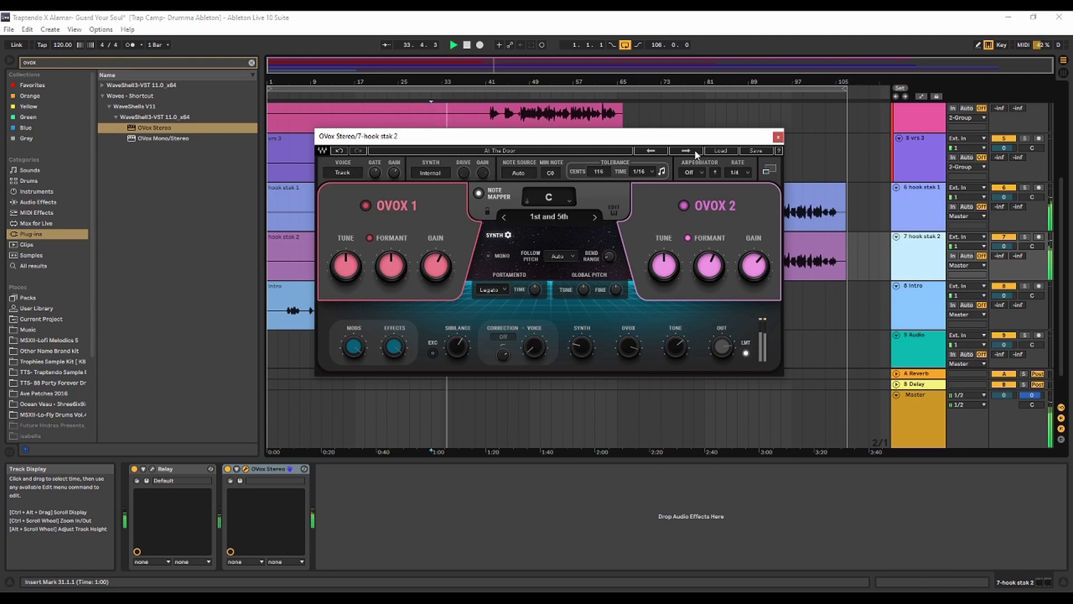
pyautogui.click(696, 153)
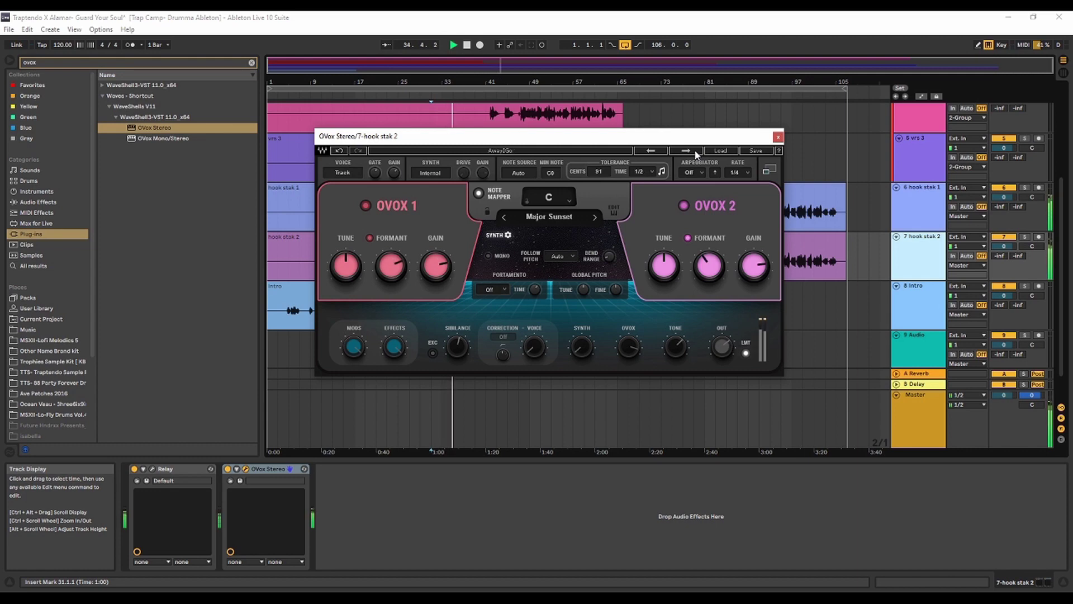
pyautogui.click(686, 150)
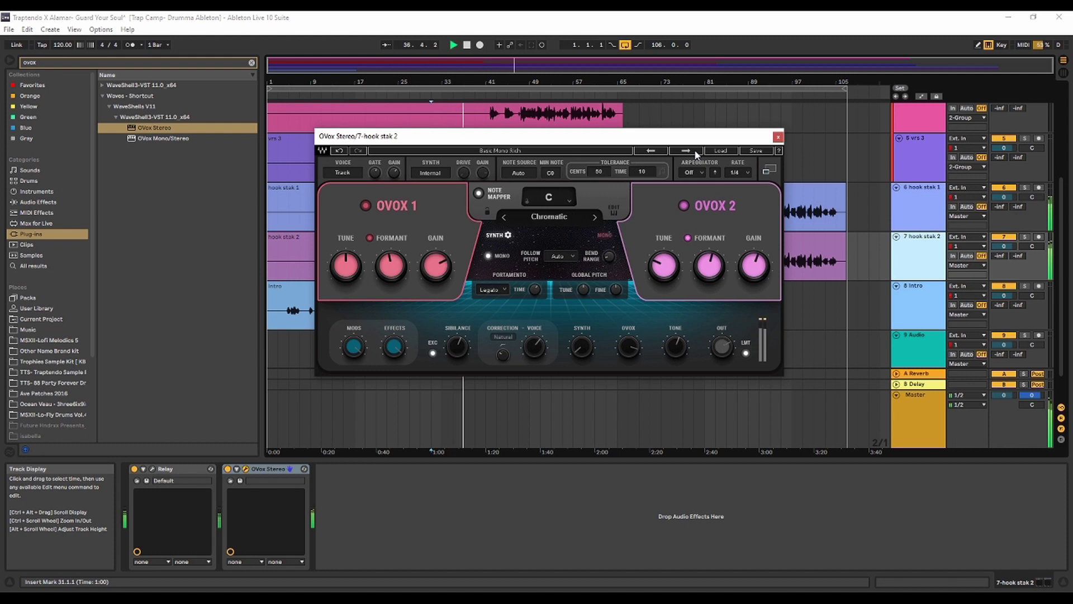
pyautogui.click(695, 151)
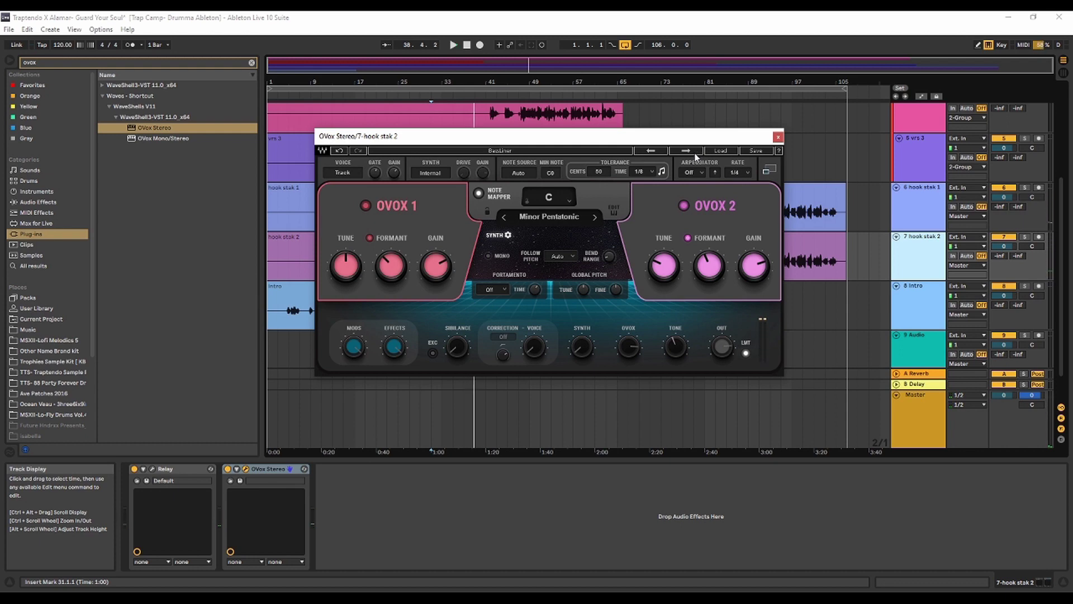
# Step: Expand OVox to its full view, show the Mod 1 modulator and assign it to the Voice level knob
pyautogui.click(770, 170)
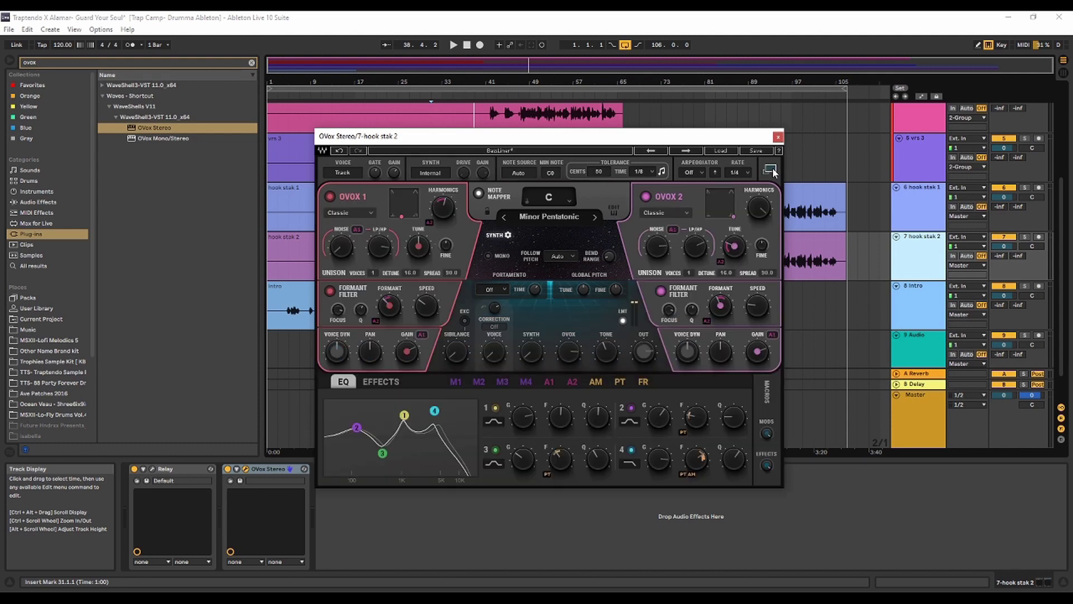
pyautogui.click(455, 382)
pyautogui.moveTo(455, 383); pyautogui.dragTo(498, 347)
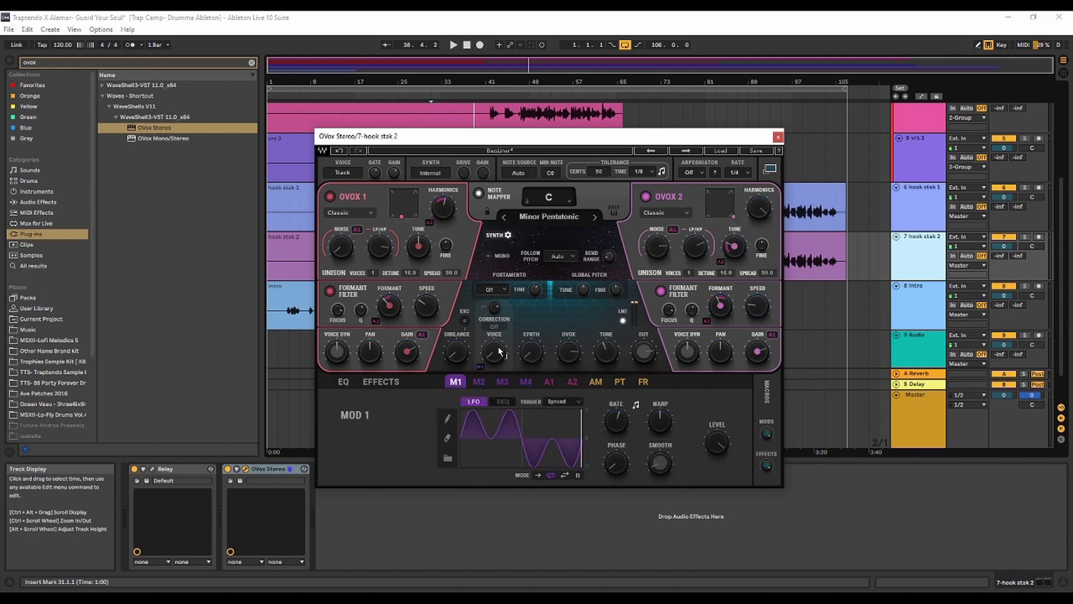
# Step: Switch Mod 1 to the 16-step sequencer, set its trigger to Legato and review the other trigger options
pyautogui.click(501, 400)
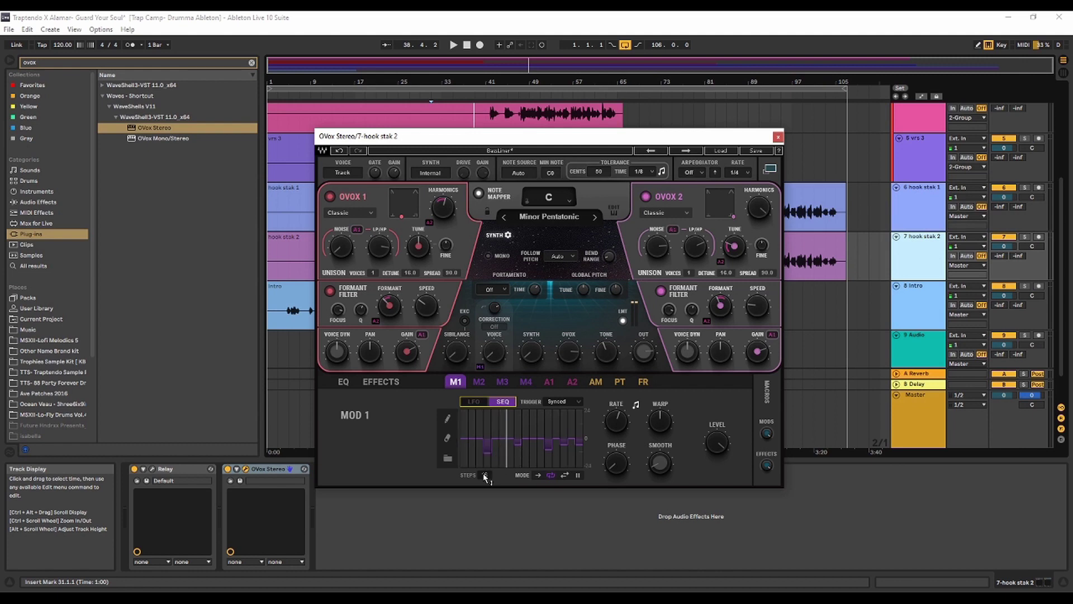
pyautogui.moveTo(484, 475)
pyautogui.mouseDown()
pyautogui.moveTo(484, 525)
pyautogui.moveTo(484, 475)
pyautogui.mouseUp()
pyautogui.scroll(-1, 560, 404)
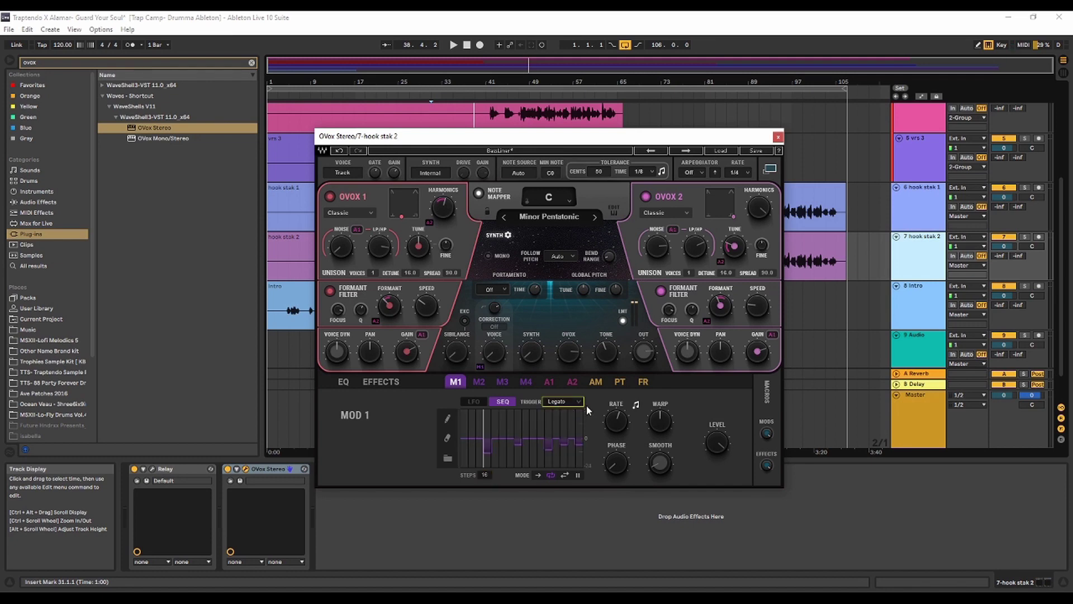
pyautogui.click(580, 402)
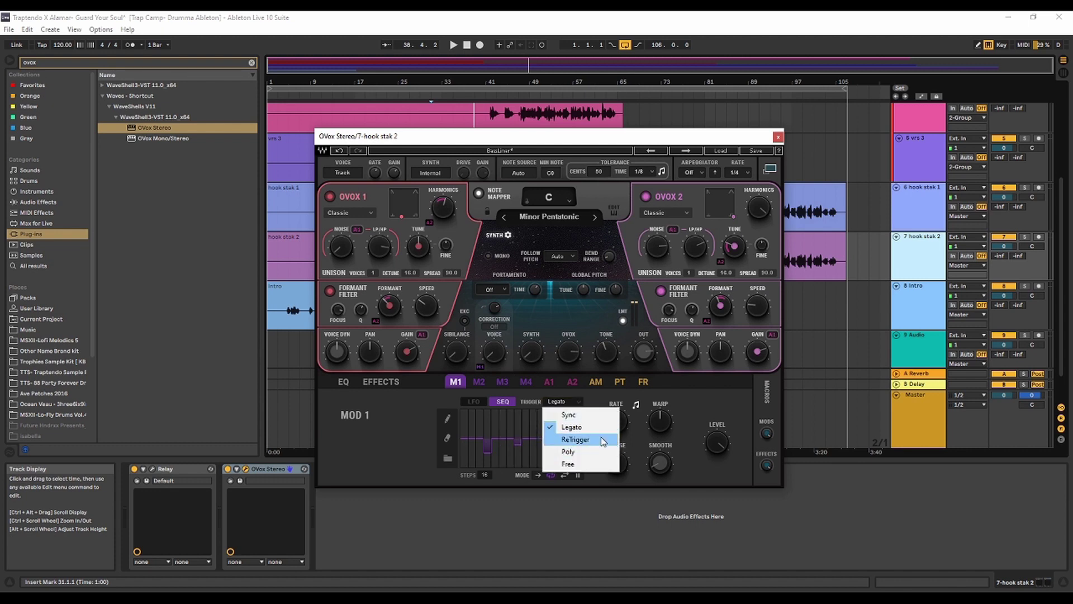
pyautogui.click(690, 388)
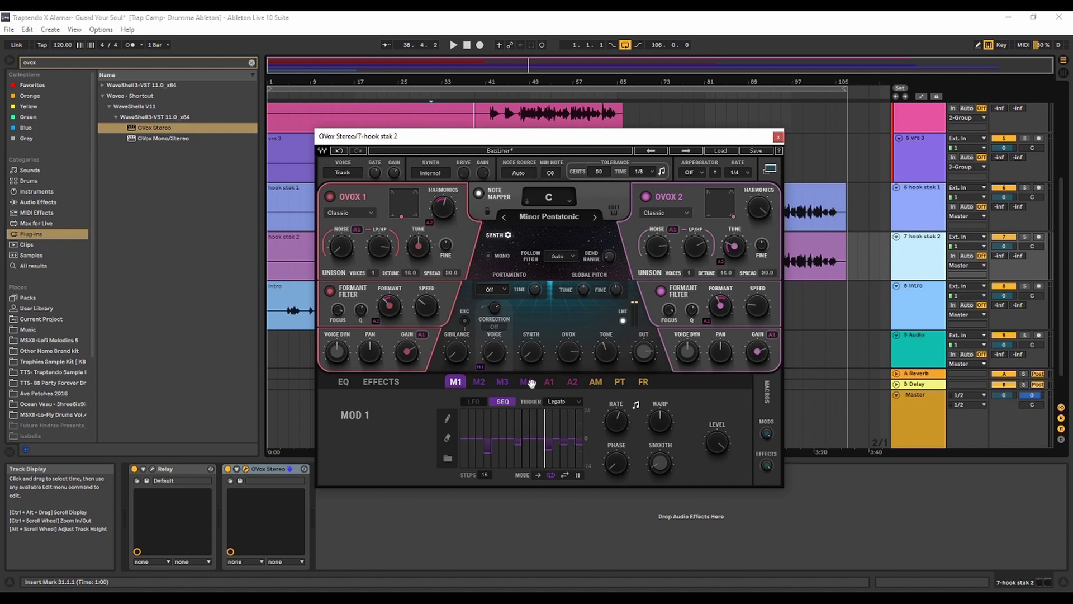
# Step: Examine the ADSR 1, Amplitude and Pitch modulators in turn
pyautogui.click(552, 381)
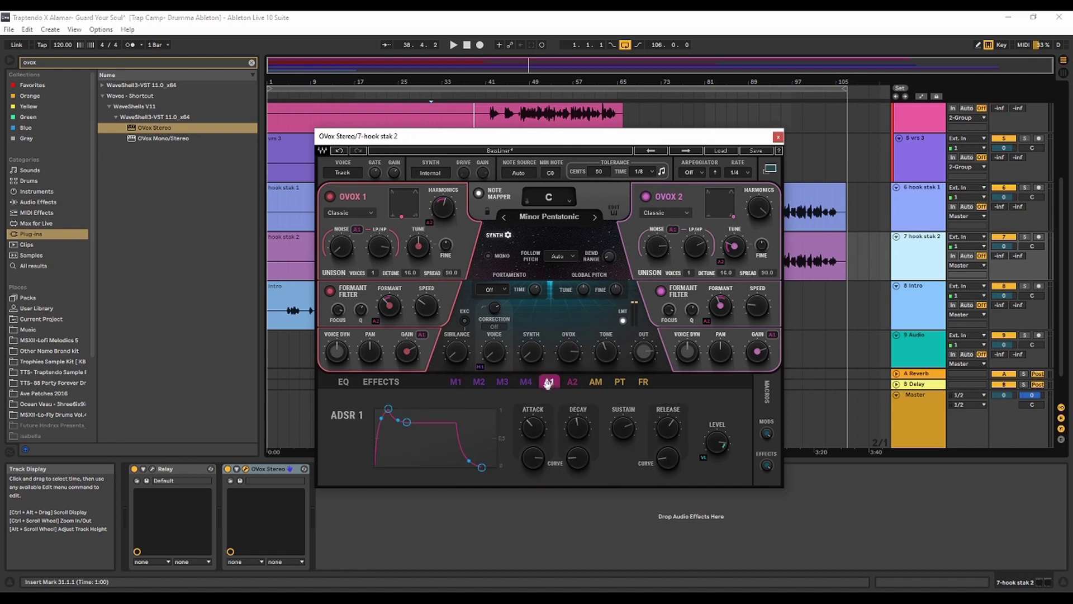
pyautogui.click(596, 383)
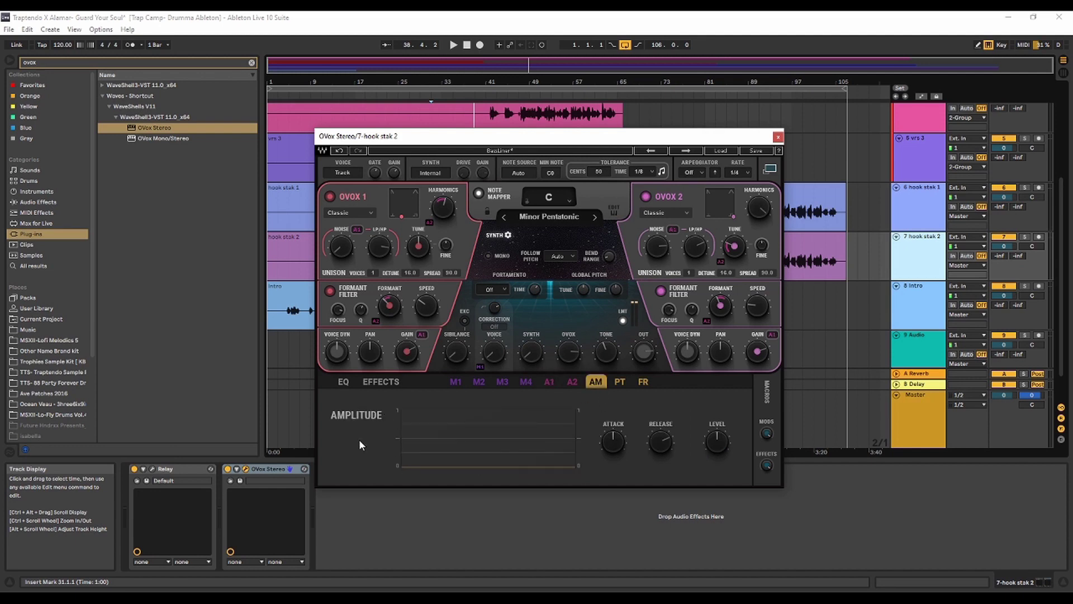
pyautogui.click(620, 387)
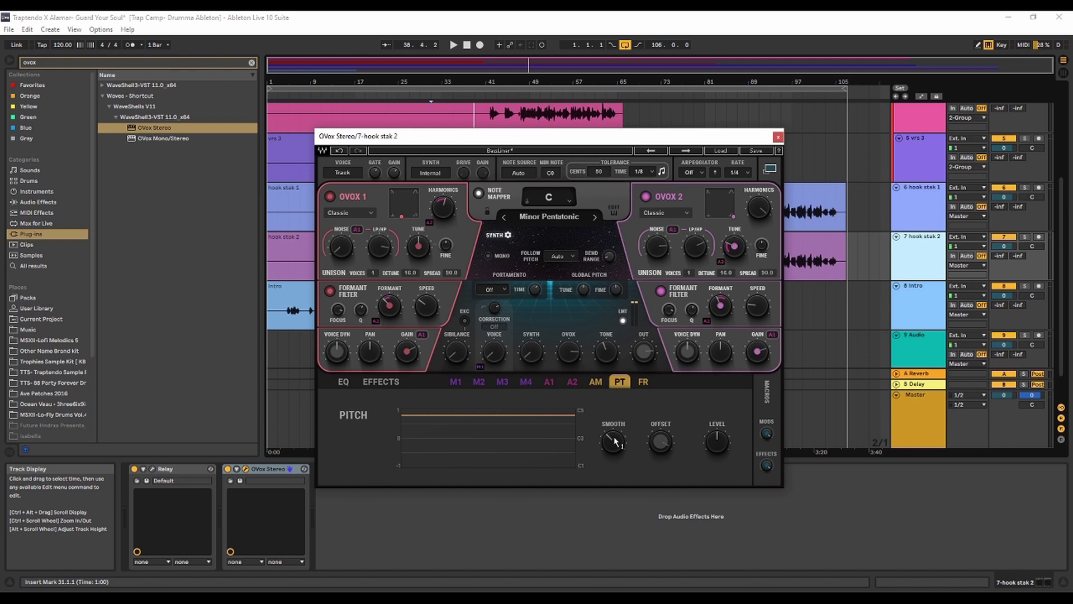
# Step: Play the hook while raising the Pitch modulator's Smooth and lowering its Offset, and stop playback
pyautogui.press('space')
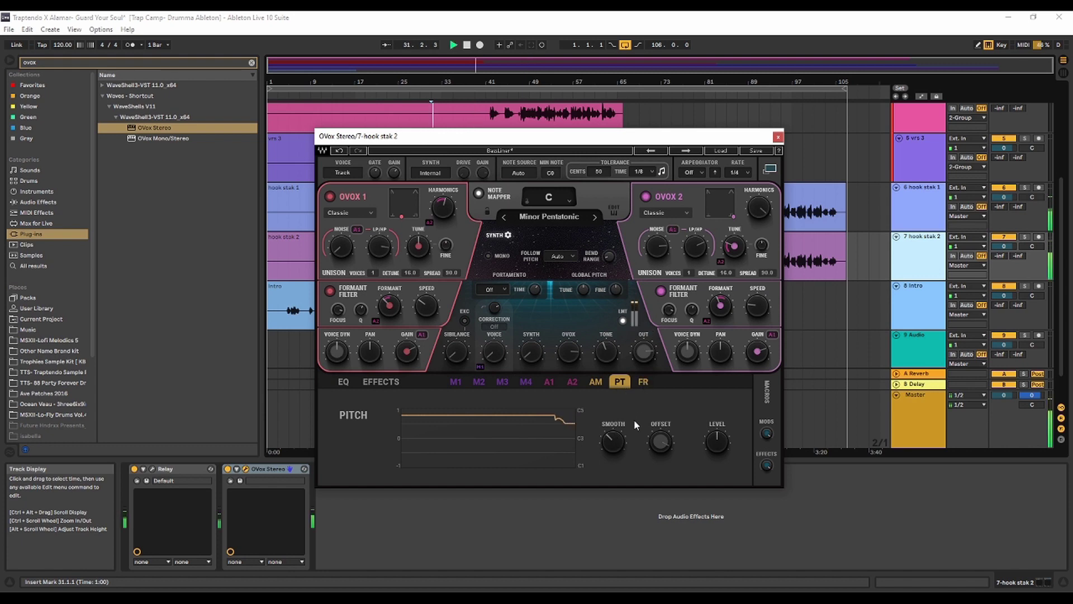
pyautogui.click(613, 442)
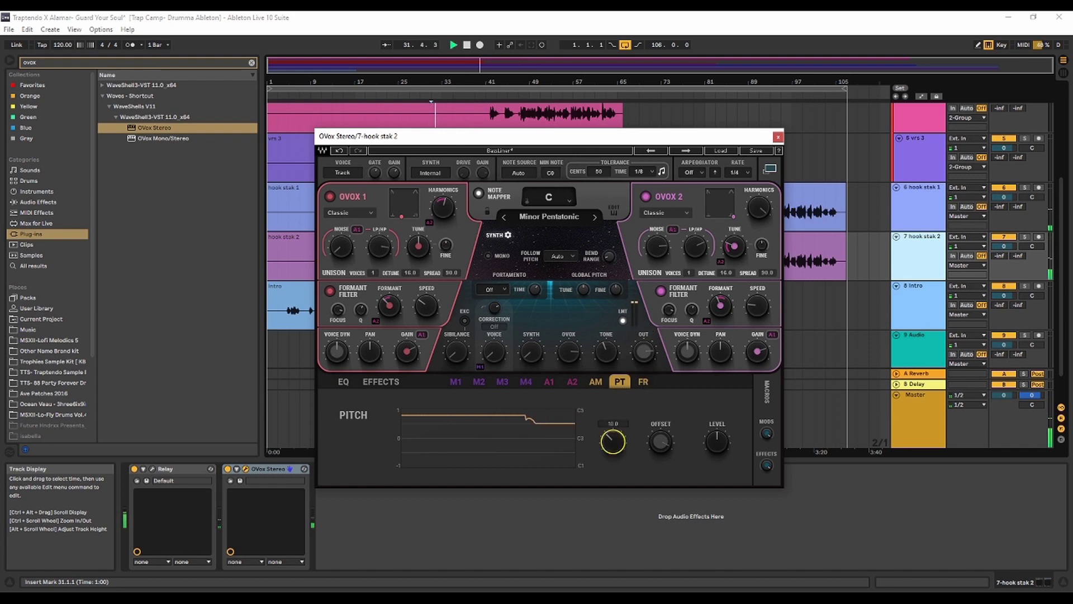
pyautogui.click(660, 441)
pyautogui.press('space')
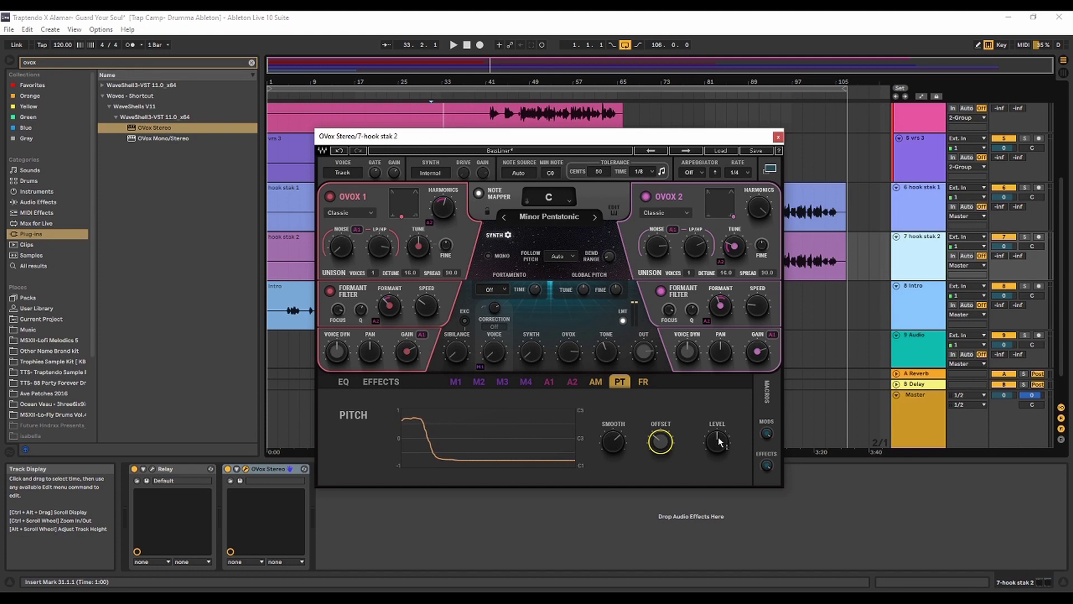
pyautogui.moveTo(719, 442)
# Step: Show the Formant modulator and examine its controls
pyautogui.click(644, 383)
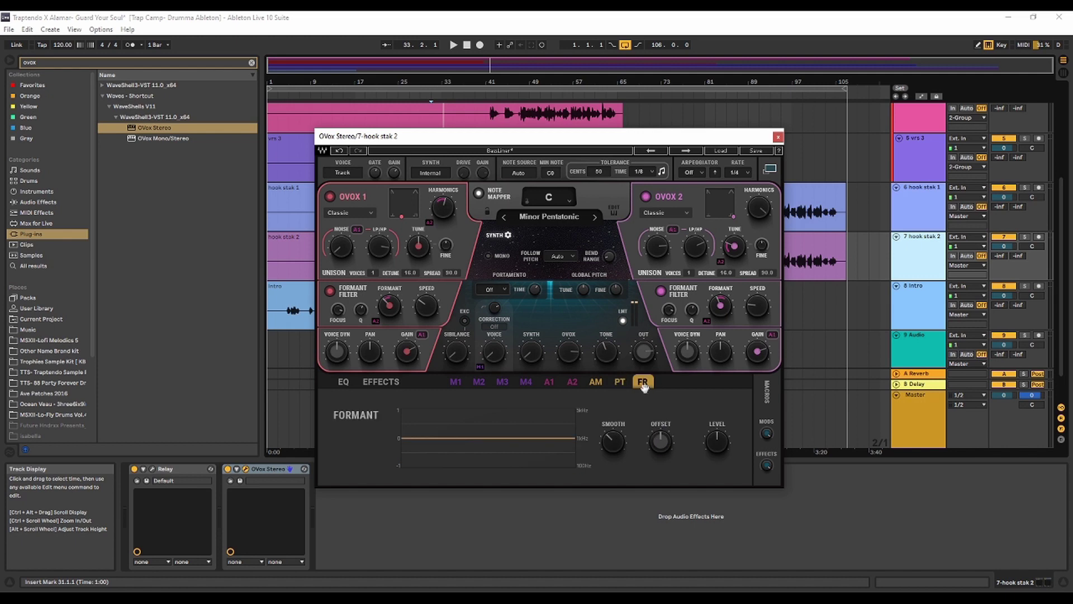
pyautogui.moveTo(654, 382)
pyautogui.mouseDown()
pyautogui.moveTo(614, 336)
pyautogui.moveTo(648, 350)
pyautogui.moveTo(656, 368)
pyautogui.mouseUp()
# Step: Set the arpeggiator to 1 Oct, up-down, at a 1/8D rate, and view the Note Mapper preset categories
pyautogui.click(716, 171)
pyautogui.scroll(-1, 739, 178)
pyautogui.click(565, 216)
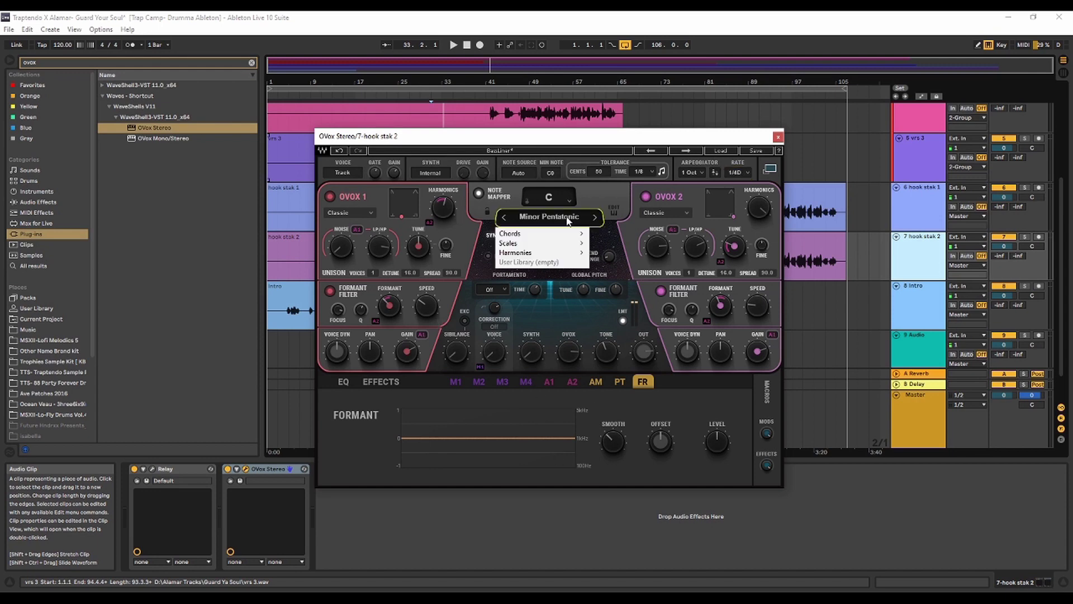
# Step: Load the Blakes preset and examine its effects rack, including the plug-ins available for the Limiter slot
pyautogui.click(681, 153)
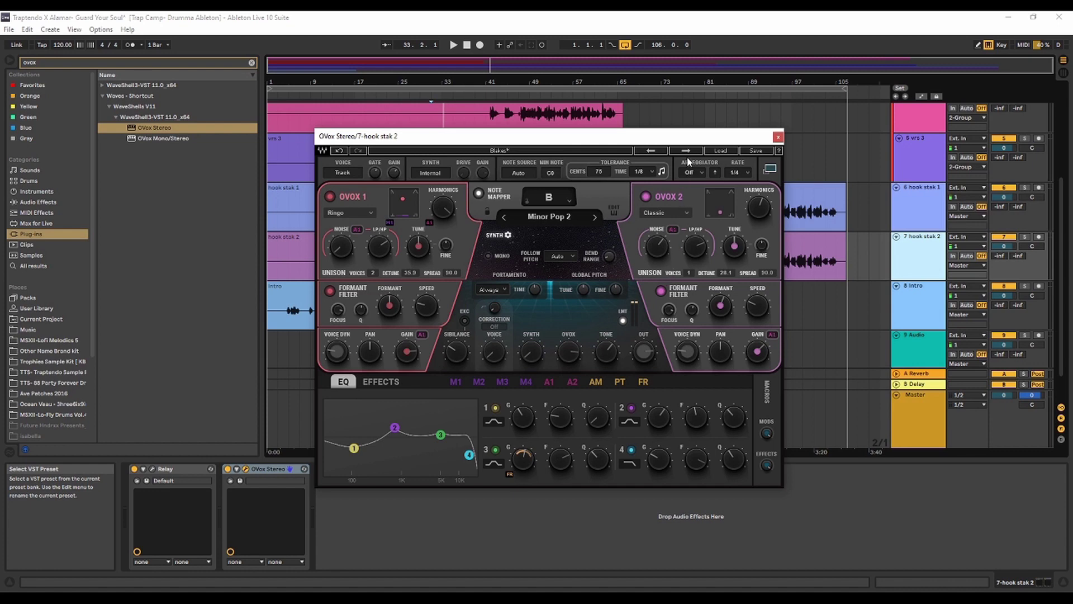
pyautogui.click(386, 381)
pyautogui.moveTo(458, 393)
pyautogui.mouseDown()
pyautogui.moveTo(523, 393)
pyautogui.moveTo(469, 391)
pyautogui.mouseUp()
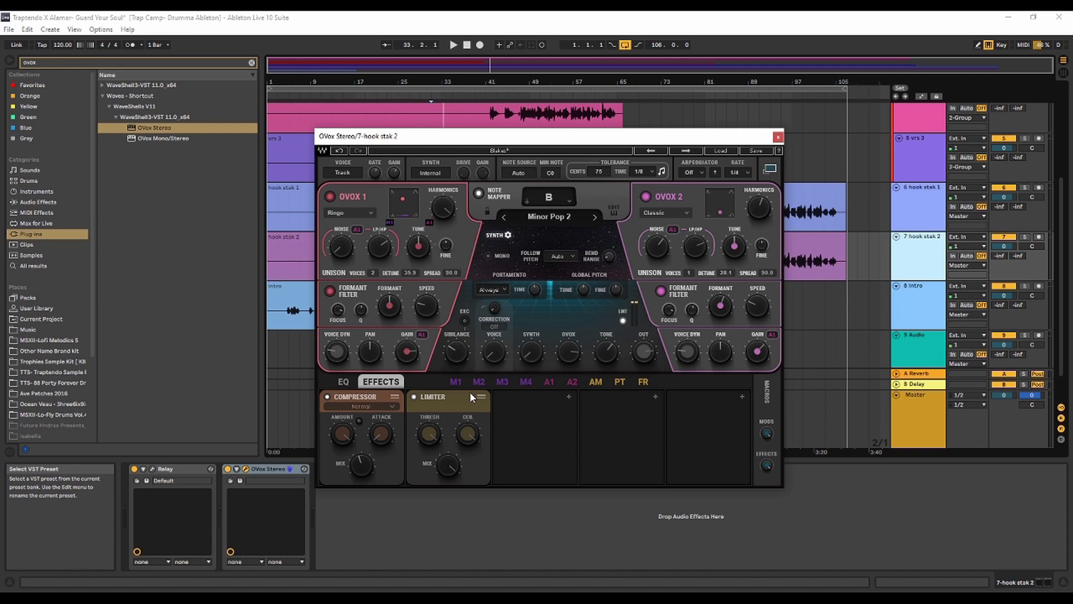
pyautogui.rightClick(470, 394)
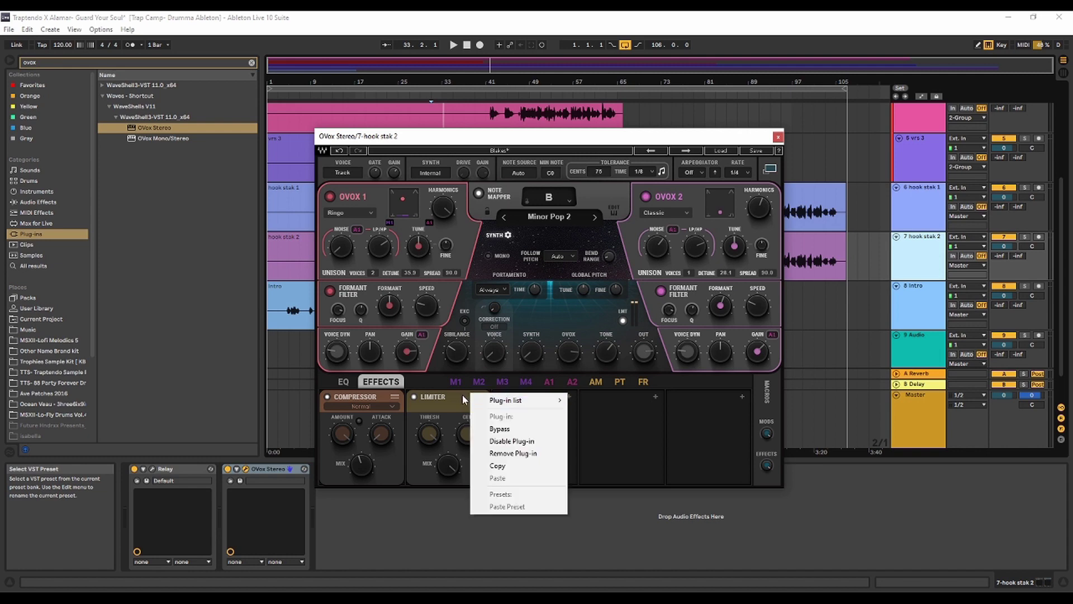
pyautogui.moveTo(536, 404)
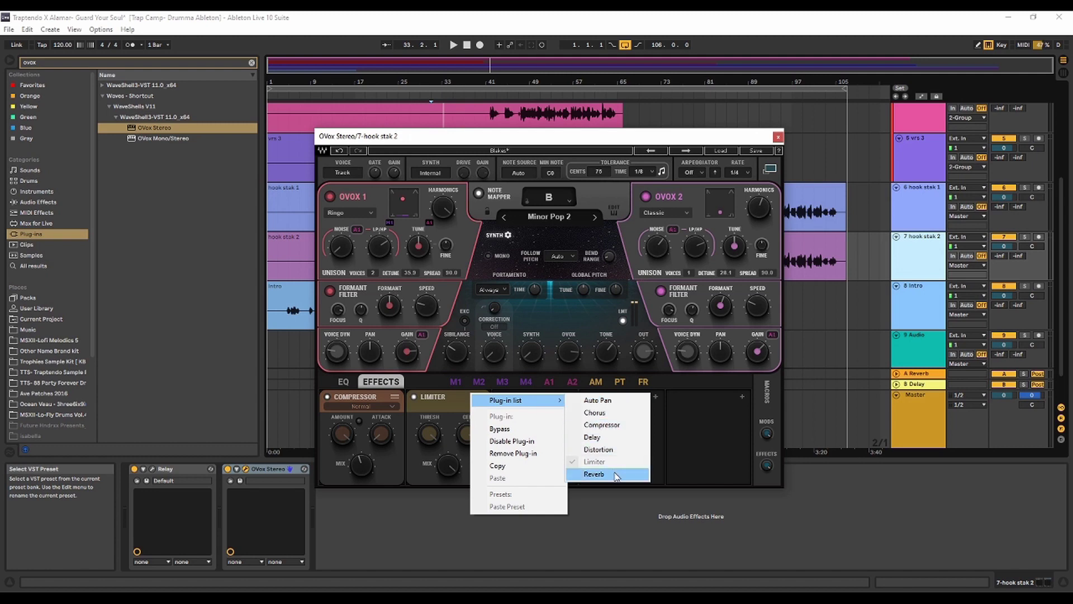
pyautogui.click(682, 377)
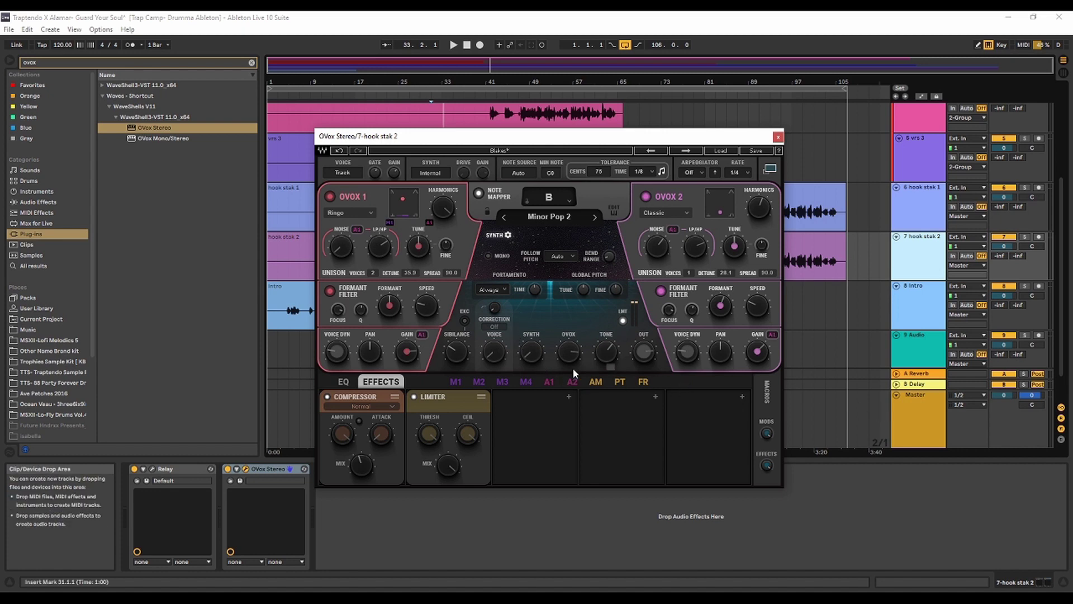
# Step: Load the Boards preset, play the hook, and advance to the California preset during playback
pyautogui.moveTo(467, 360)
pyautogui.mouseDown()
pyautogui.moveTo(467, 350)
pyautogui.moveTo(471, 362)
pyautogui.mouseUp()
pyautogui.click(690, 153)
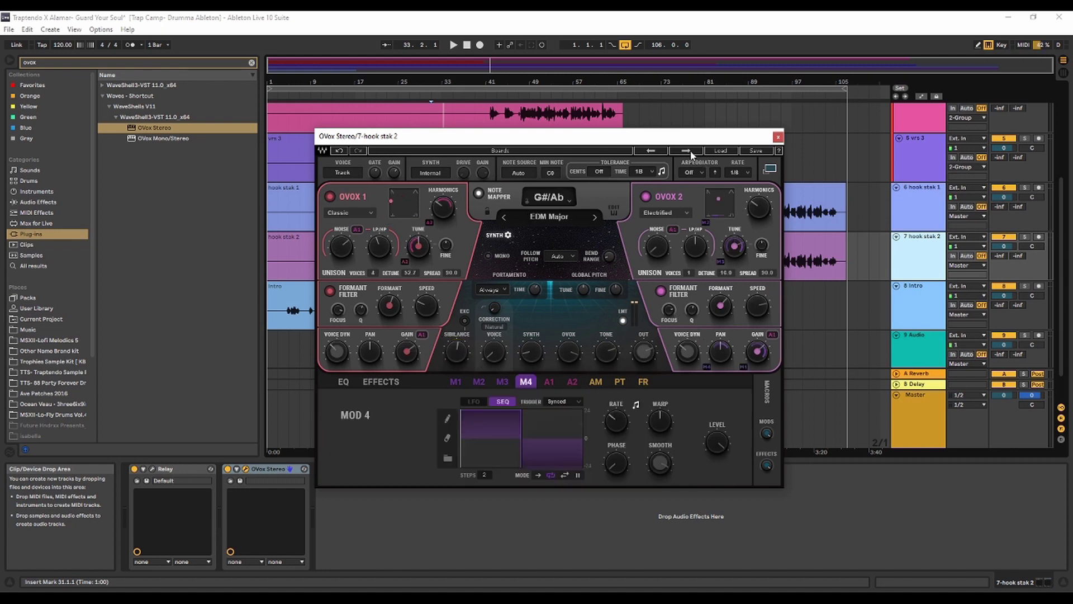
pyautogui.press('space')
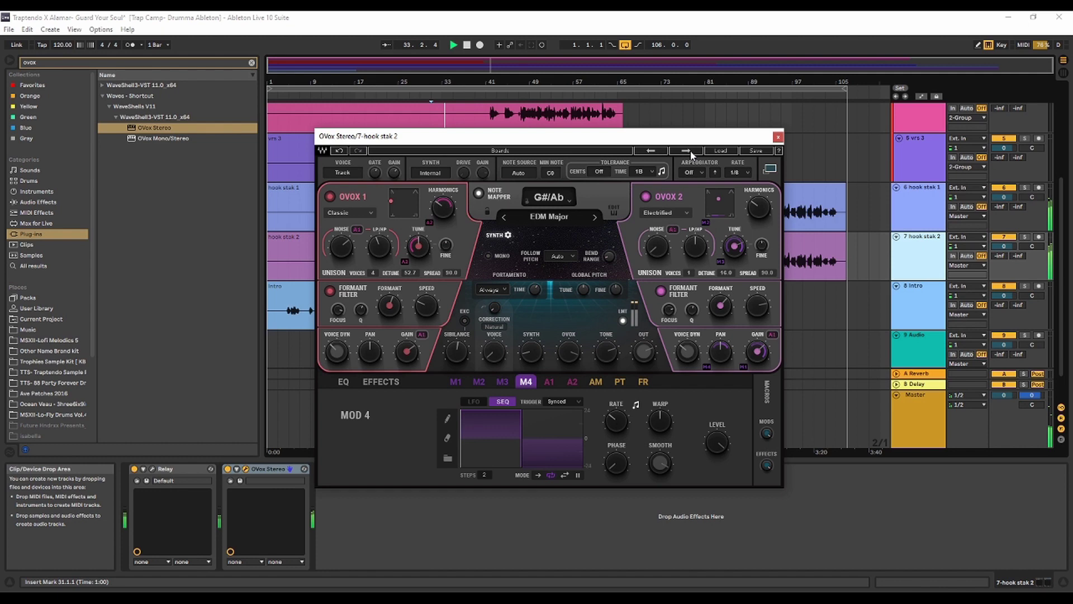
pyautogui.click(691, 155)
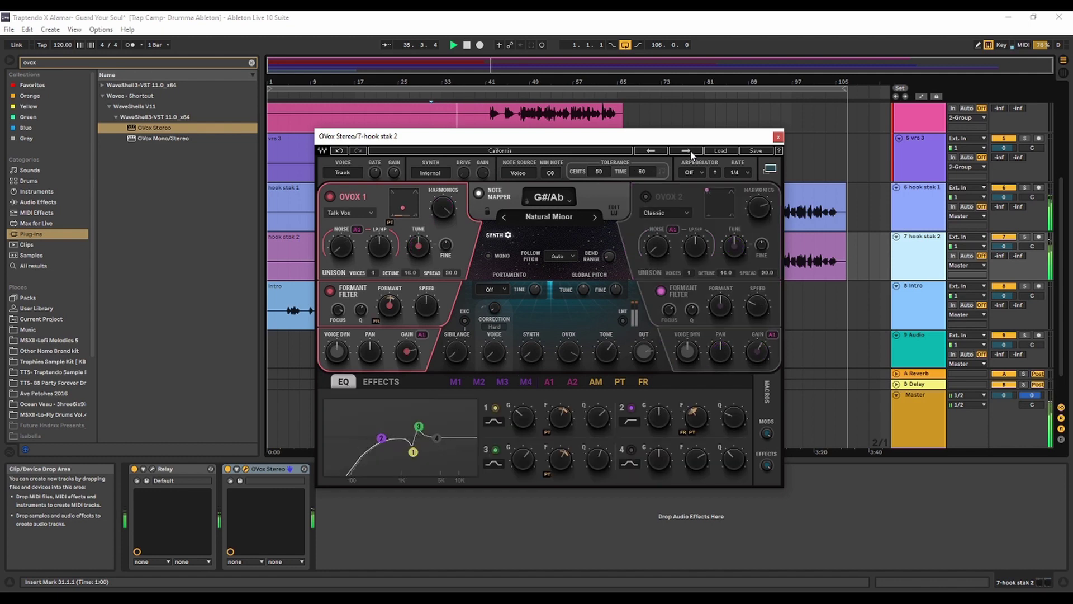